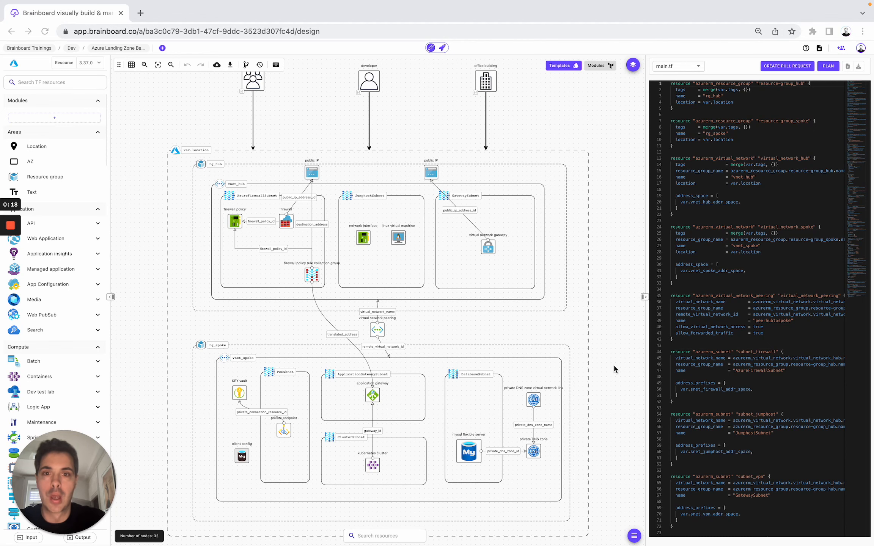
scroll(775, 264, "down", 15)
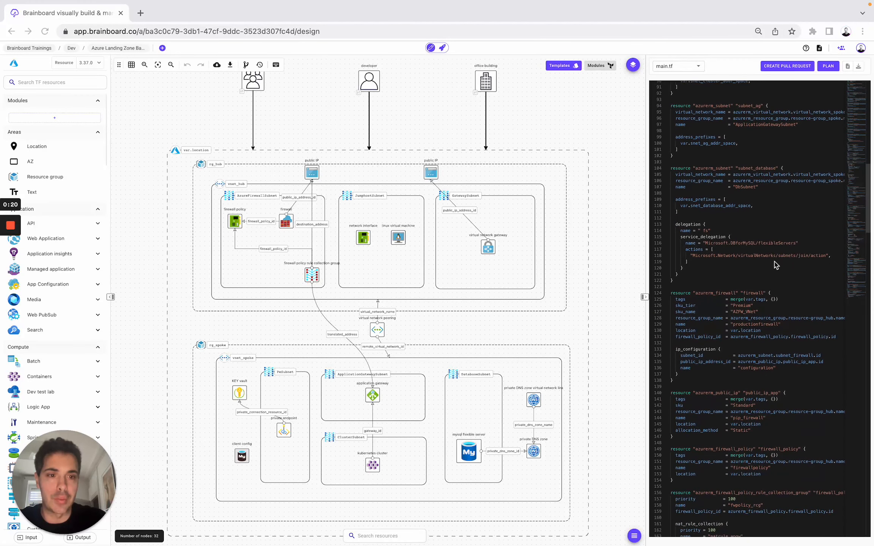
scroll(774, 264, "up", 15)
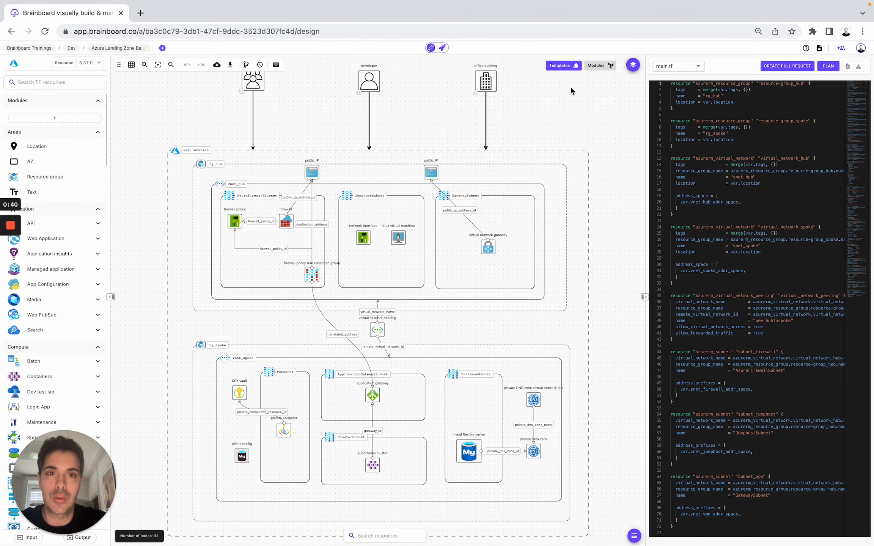
Step: Search the templates catalog for "Azure Landing" and clone the most-cloned Azure Landing Zone Baseline template
left_click(565, 66)
left_click(138, 88)
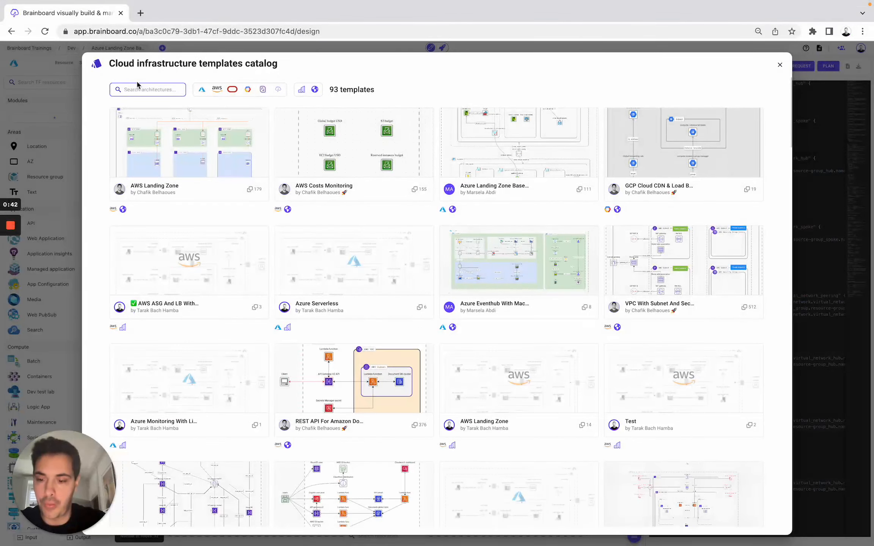
type("Azure La")
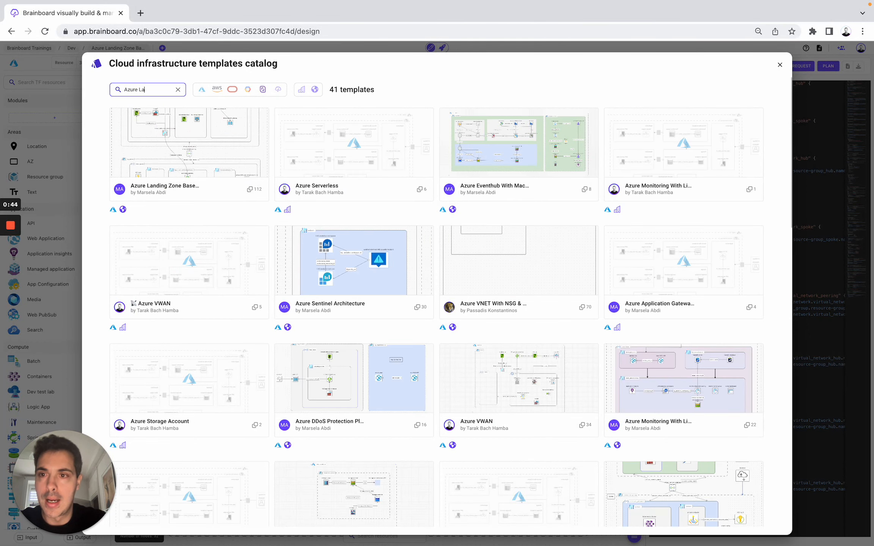
type("nding")
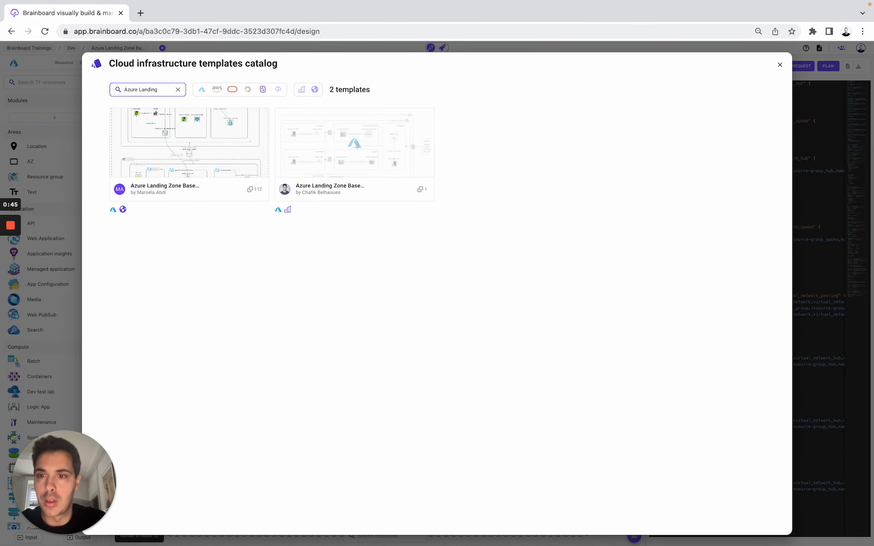
left_click(196, 156)
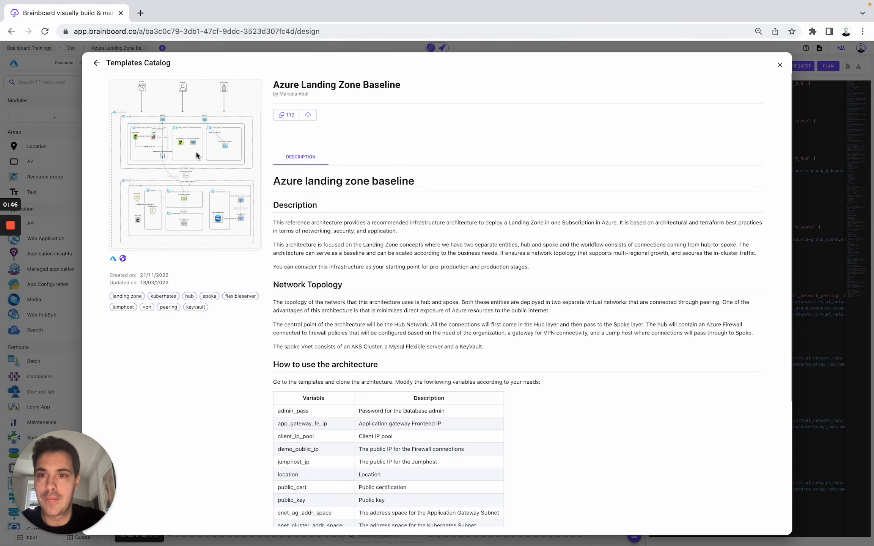
left_click(287, 118)
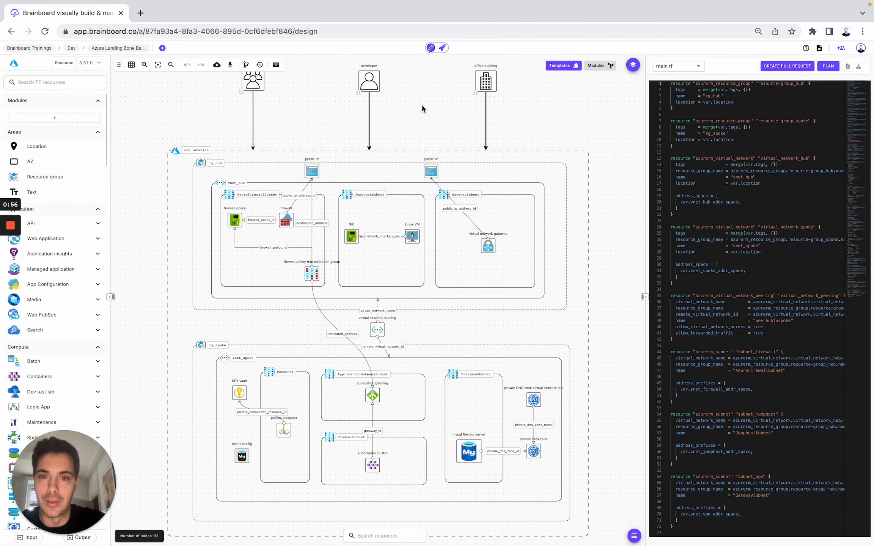
Step: Skim the cloned architecture's main.tf code and read its README.md through to the Maintainer(s) section
scroll(731, 251, "down", 7)
scroll(731, 251, "up", 8)
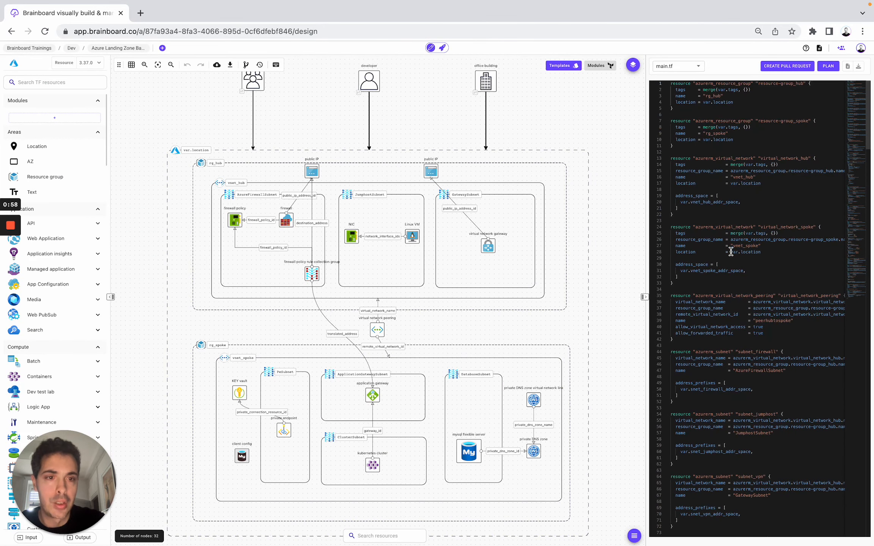
left_click(819, 48)
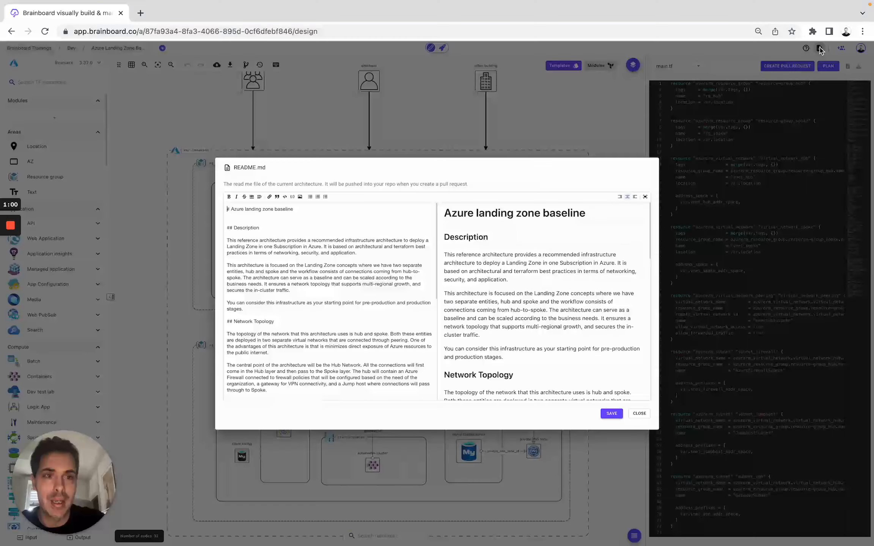
scroll(519, 264, "down", 3)
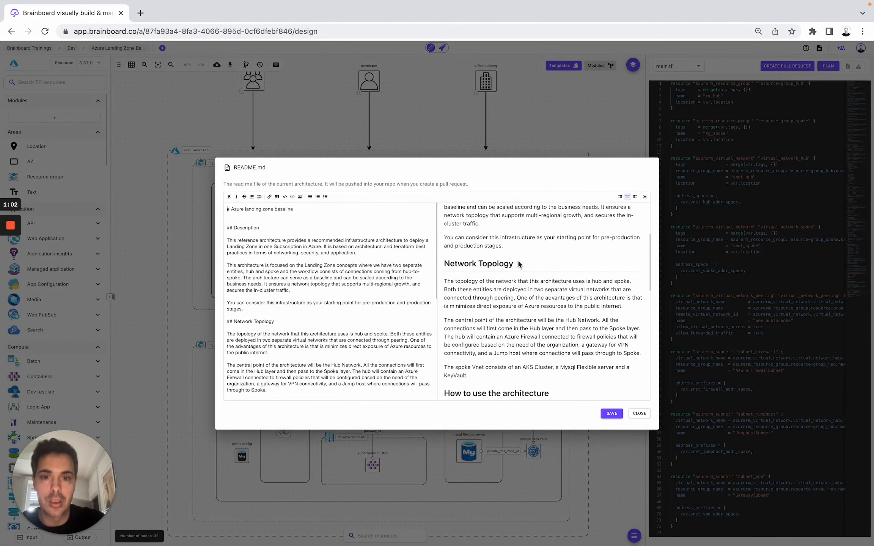
scroll(519, 265, "down", 2)
scroll(518, 261, "down", 5)
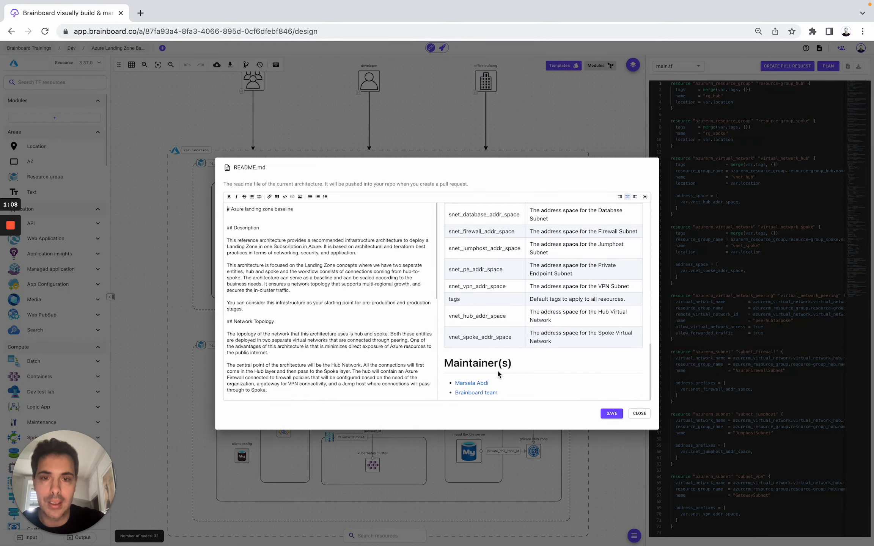
left_click(565, 113)
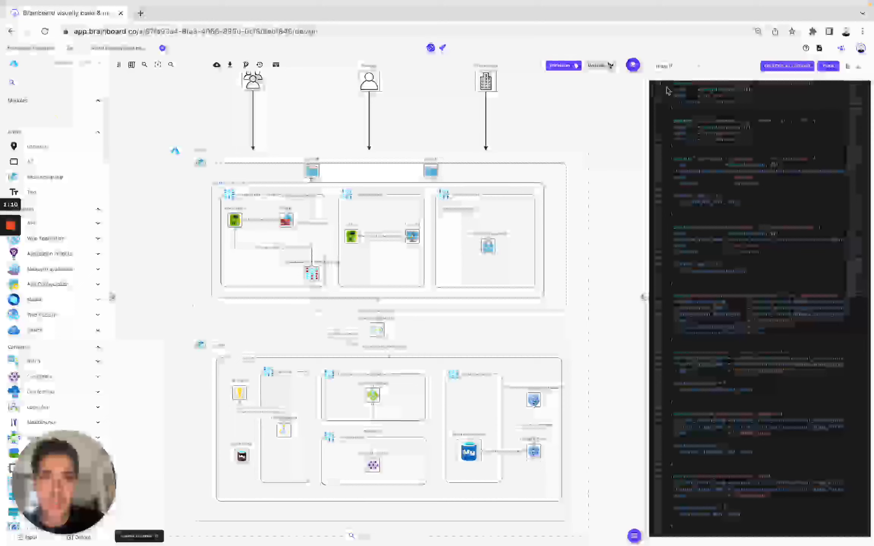
Step: View the list of Terraform files for the architecture, staying on main.tf
left_click(685, 72)
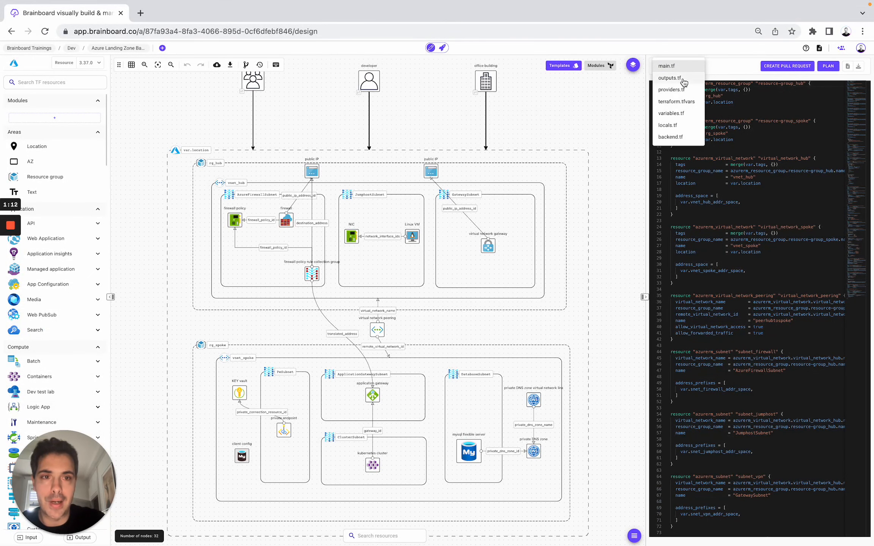
left_click(587, 120)
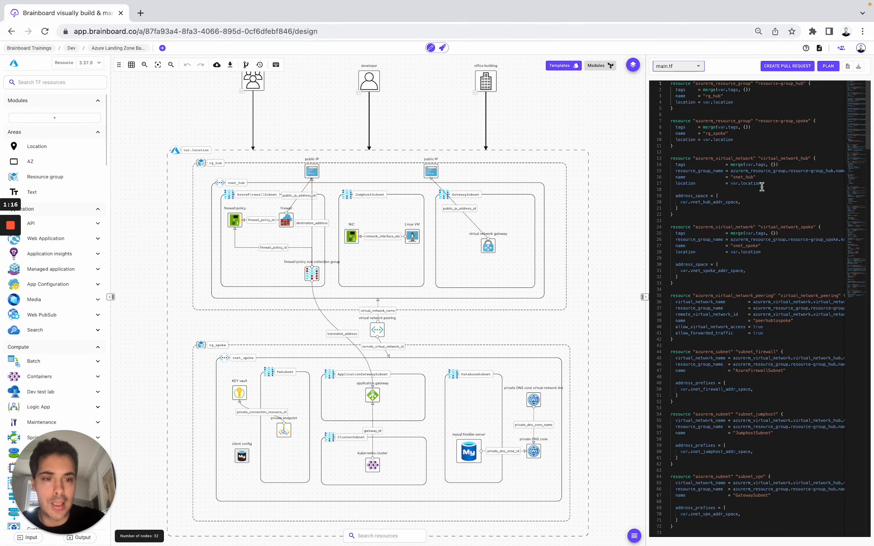
scroll(762, 186, "right", 1)
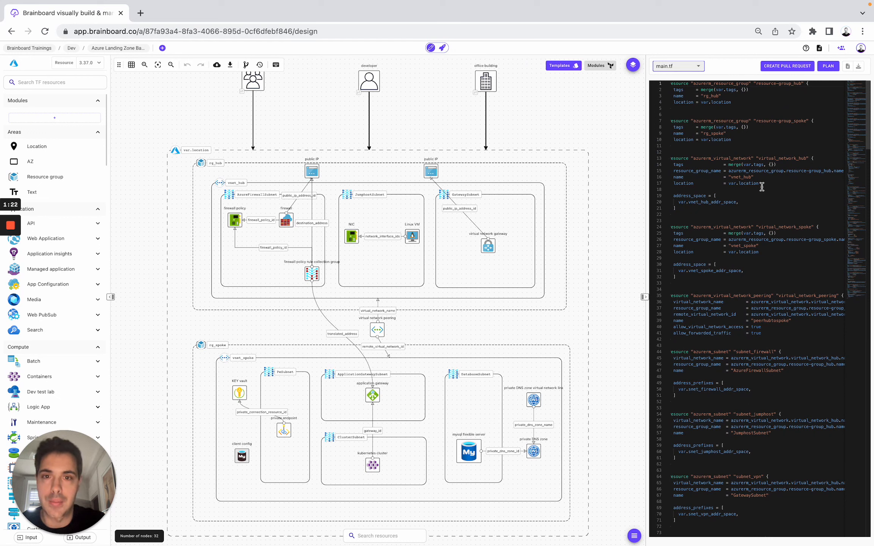
Step: Locate the code of the public IP linked to the virtual network gateway and inspect its required, advanced and extra attributes
left_click(432, 170)
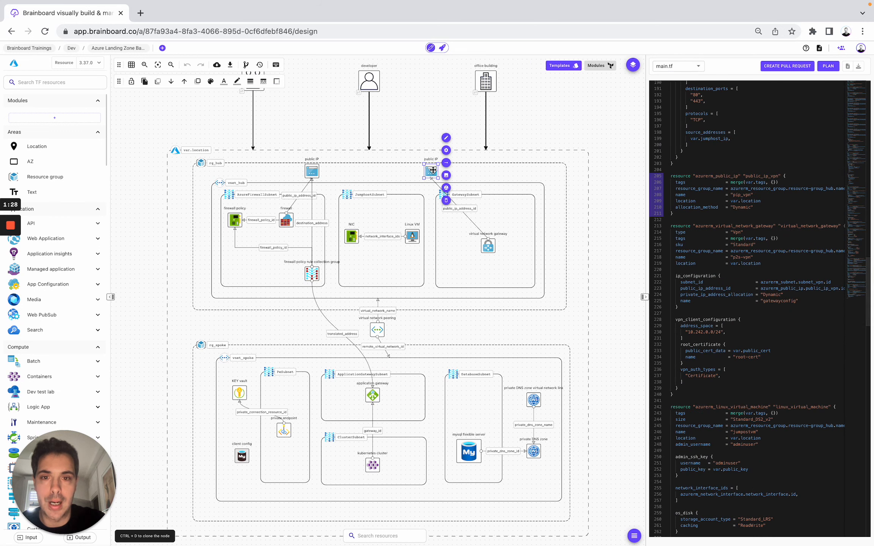
left_click(684, 176)
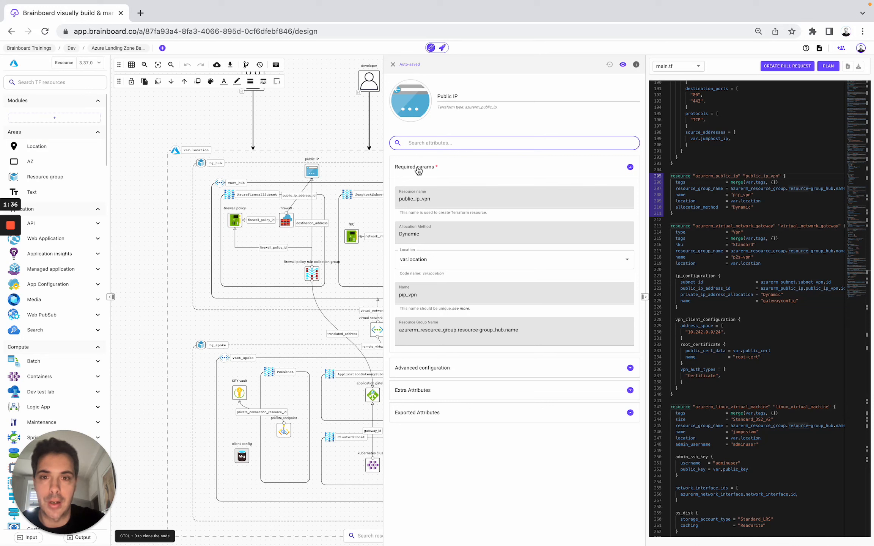
left_click(406, 169)
left_click(406, 169)
left_click(416, 186)
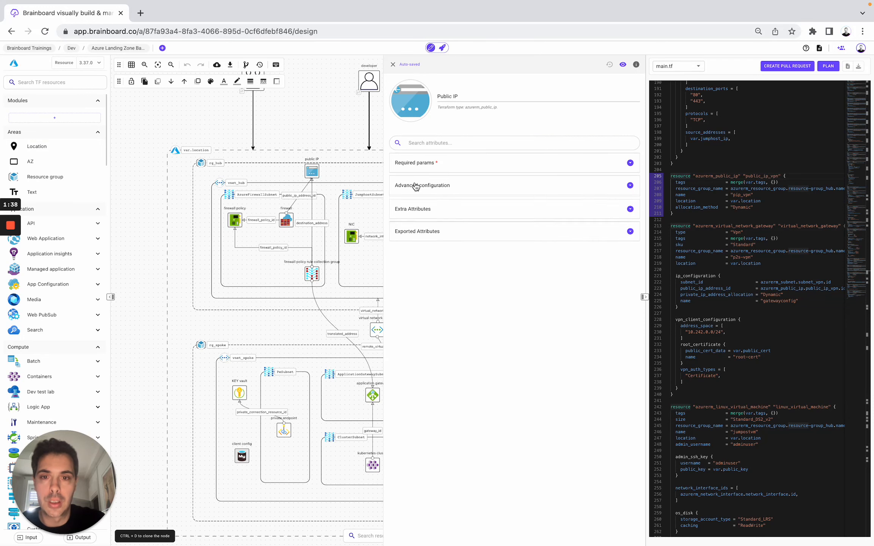
left_click(425, 195)
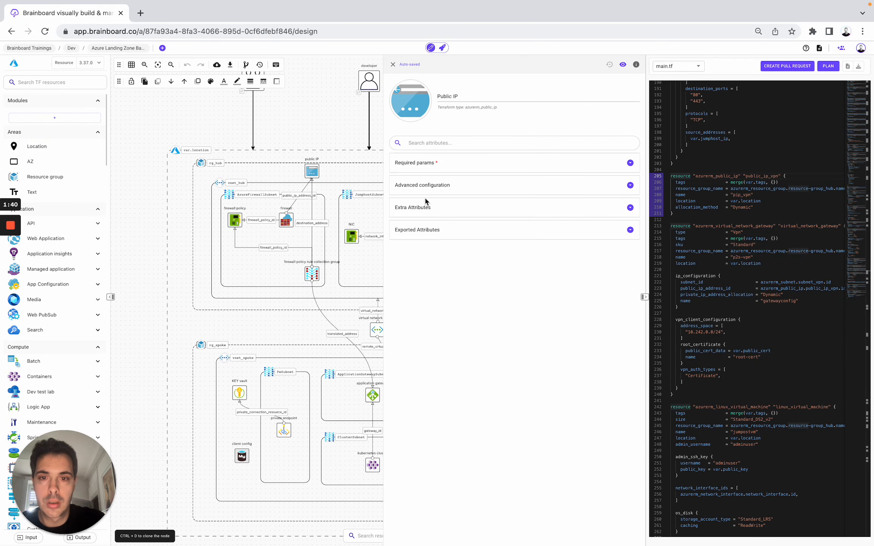
left_click(424, 208)
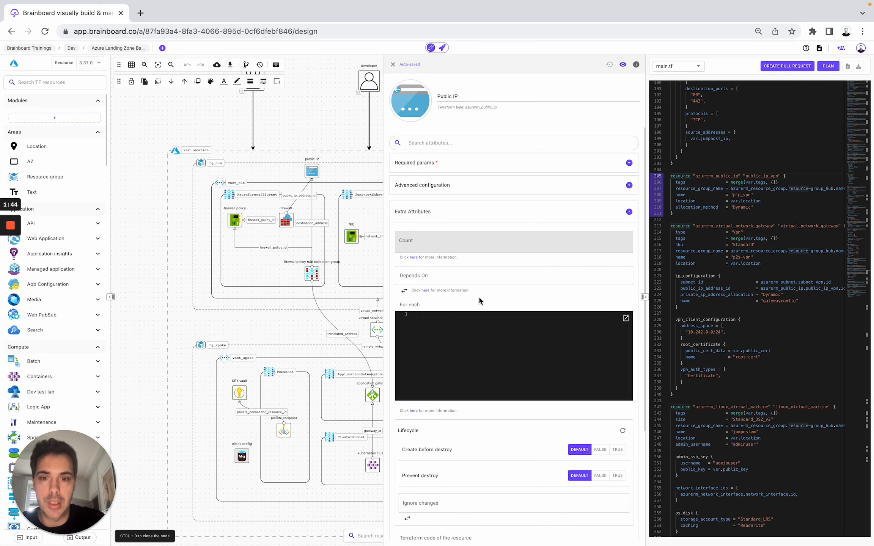
left_click(392, 64)
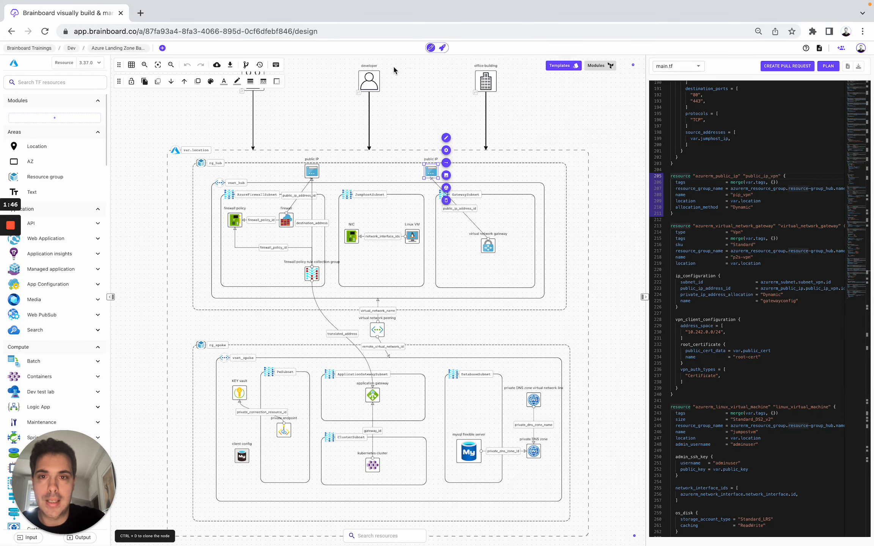
Step: Inspect the firewall's code block and required parameters, and locate the rg_spoke resource group's code
left_click(285, 220)
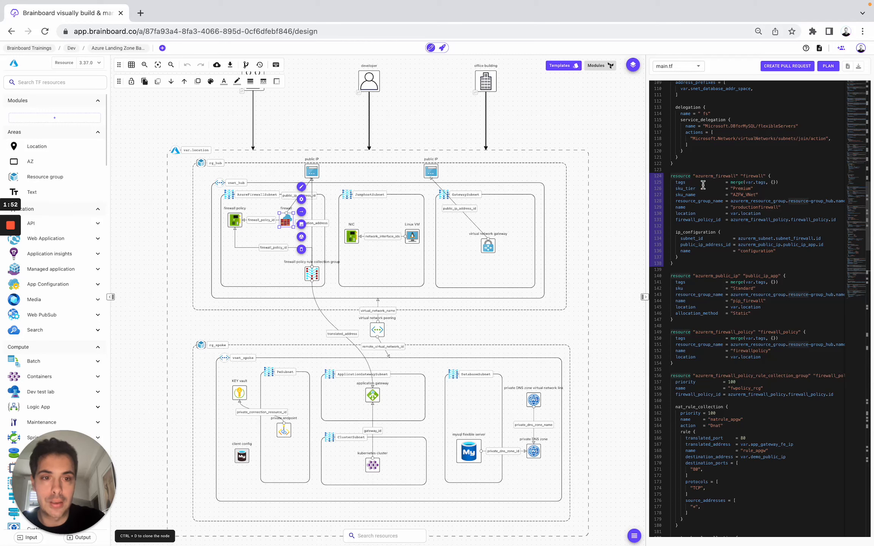
left_click(683, 176)
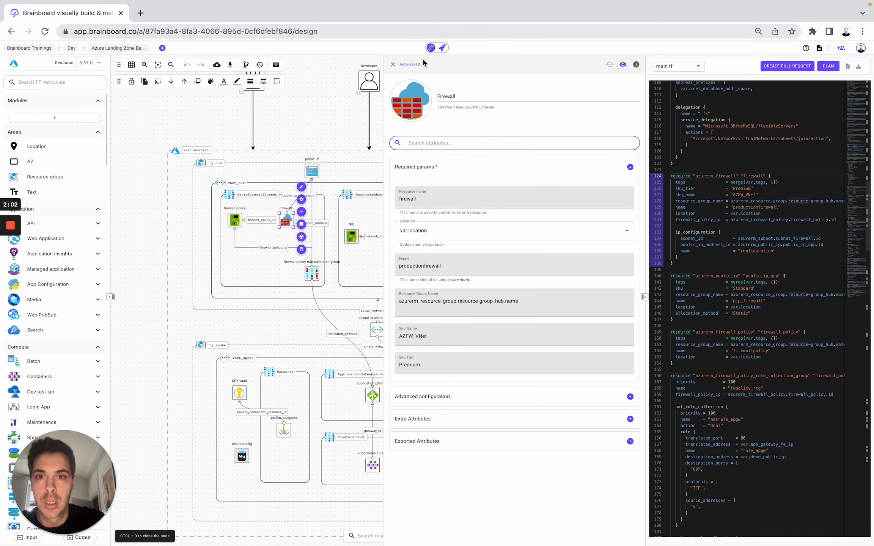
left_click(393, 64)
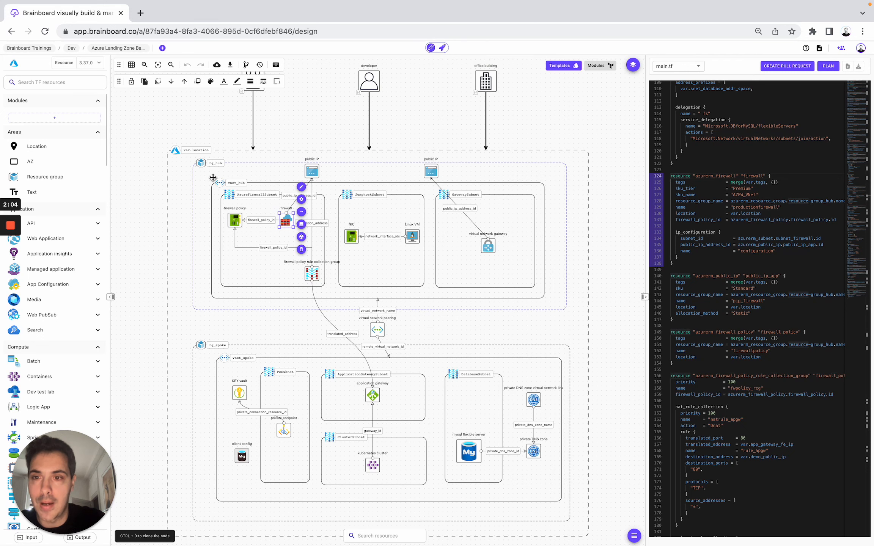
left_click(207, 362)
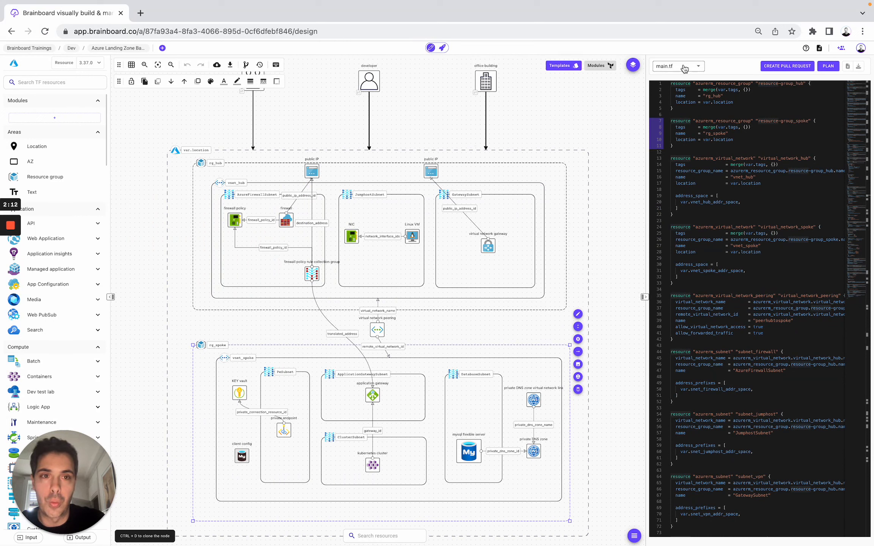
left_click(621, 133)
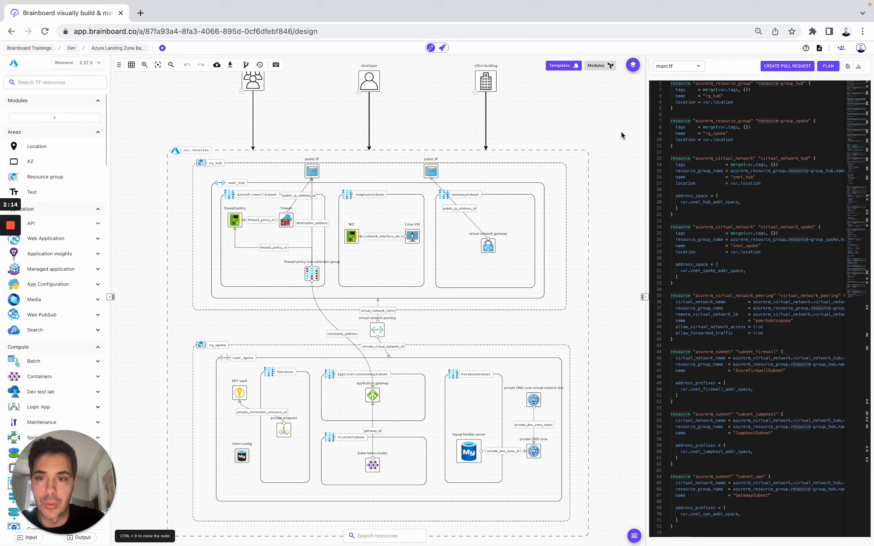
Step: Group the rg_hub resource group, both public IPs, and vnet_hub with its subnets and resources into a Terraform file named rg-hub
left_click(231, 176)
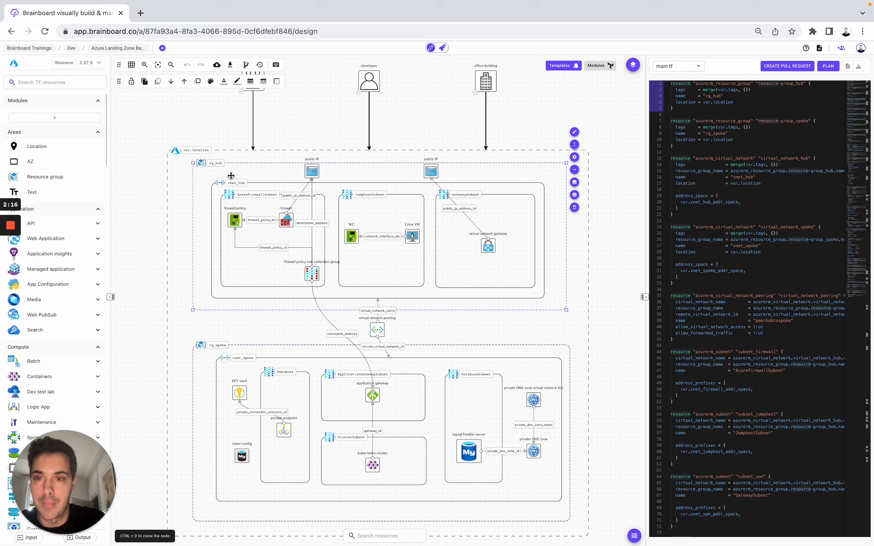
left_click(310, 173, "shift")
left_click(431, 171, "shift")
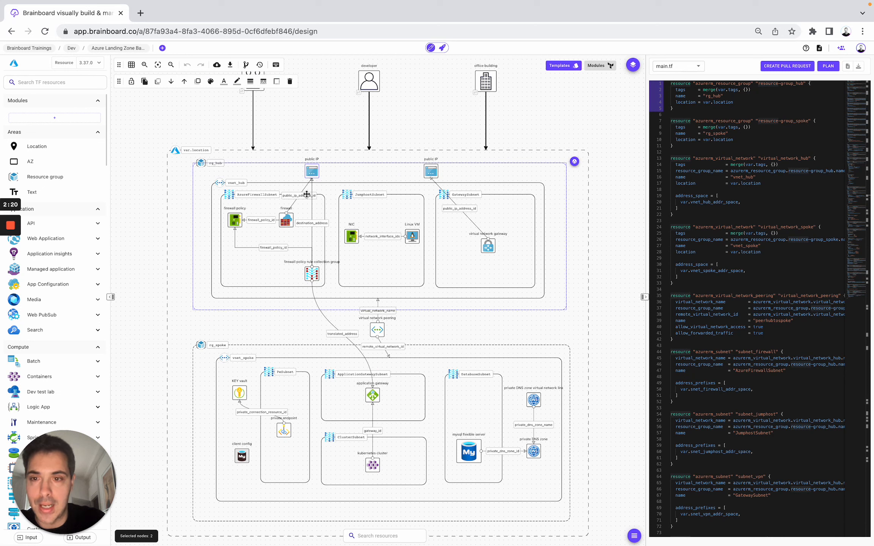
left_click(272, 185, "shift")
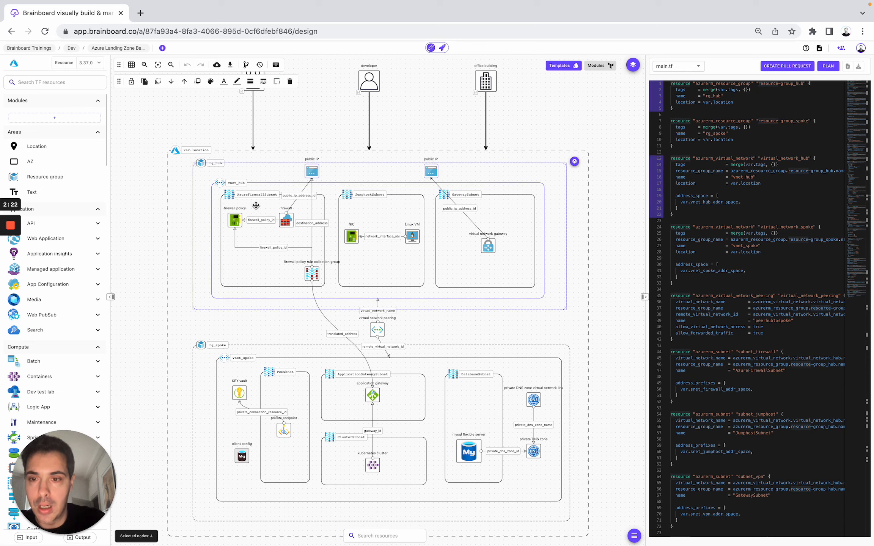
left_click(255, 205, "shift")
left_click(236, 217, "shift")
left_click(287, 220, "shift")
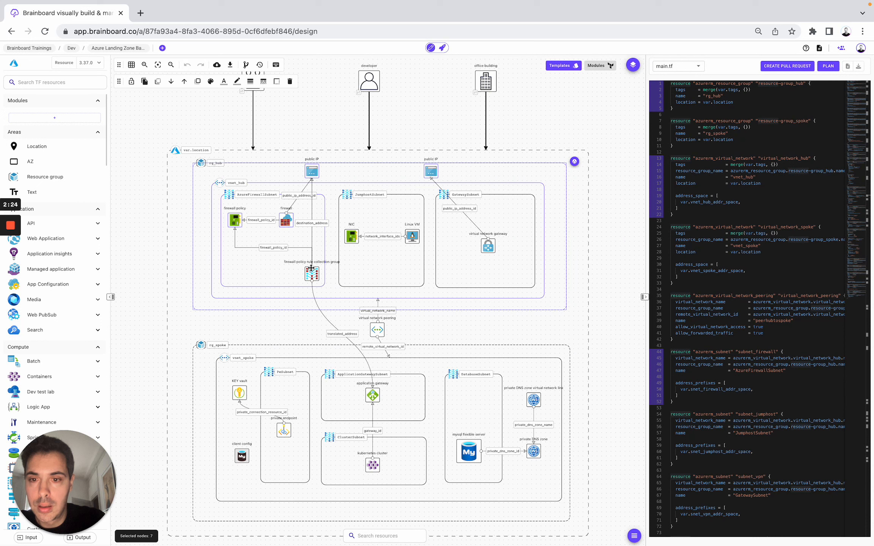
left_click(311, 273, "shift")
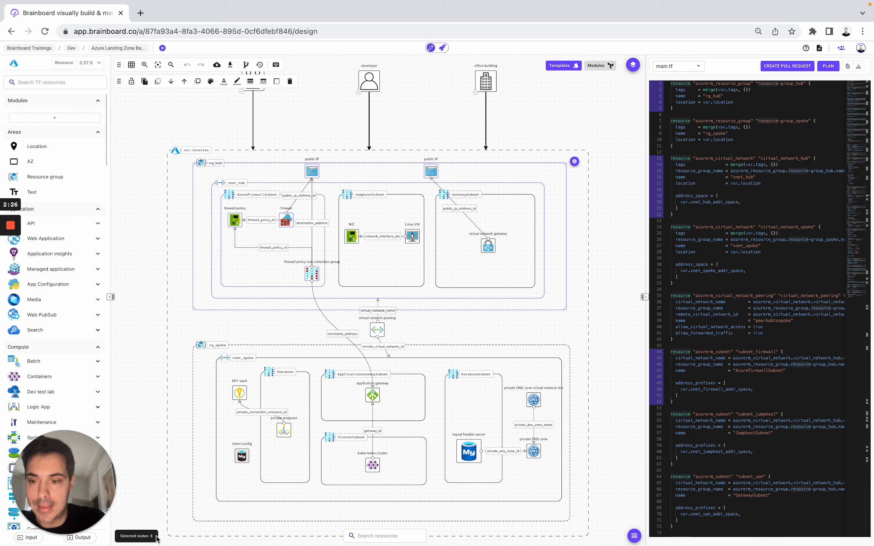
left_click(369, 212, "shift")
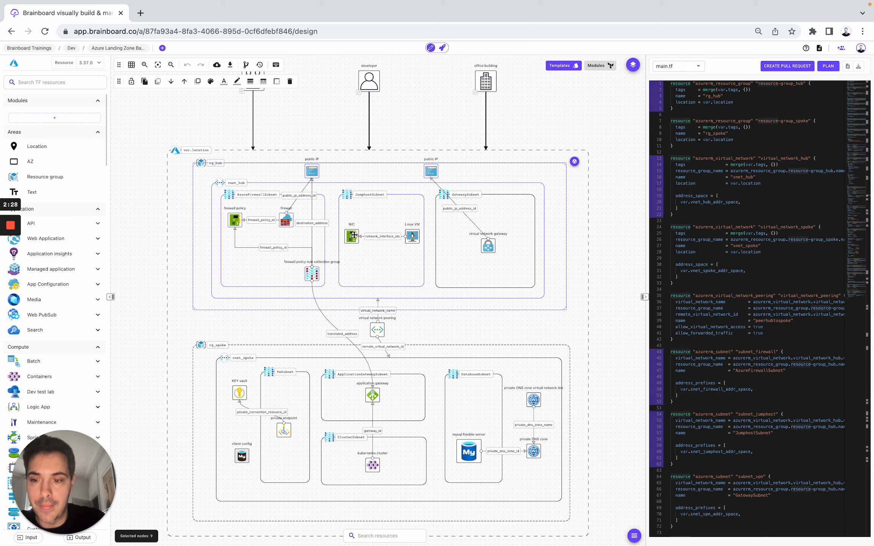
left_click(352, 237, "shift")
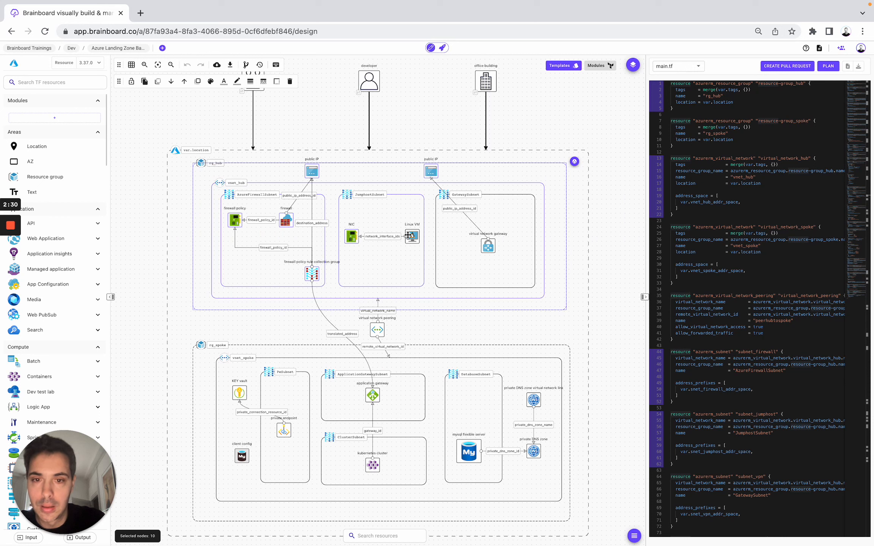
left_click(411, 236, "shift")
left_click(494, 233, "shift")
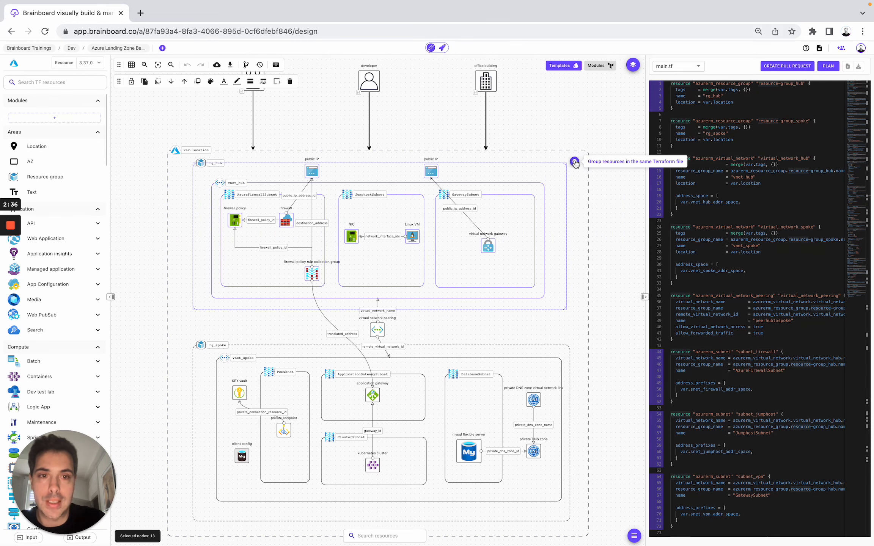
left_click(575, 163)
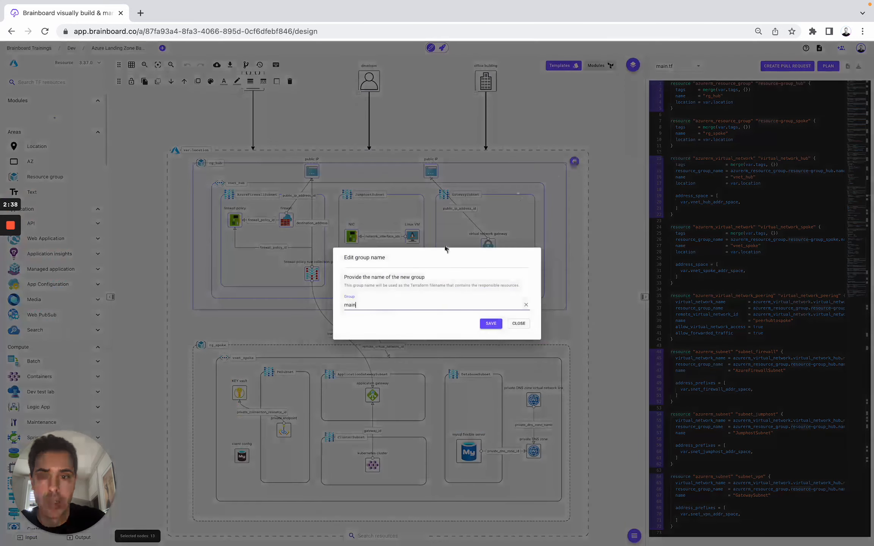
triple_click(367, 303)
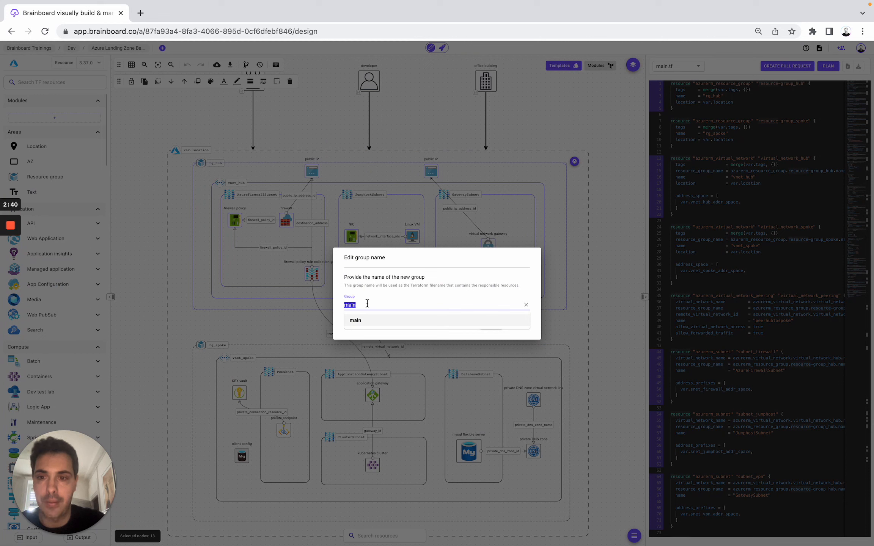
type("rg-hub")
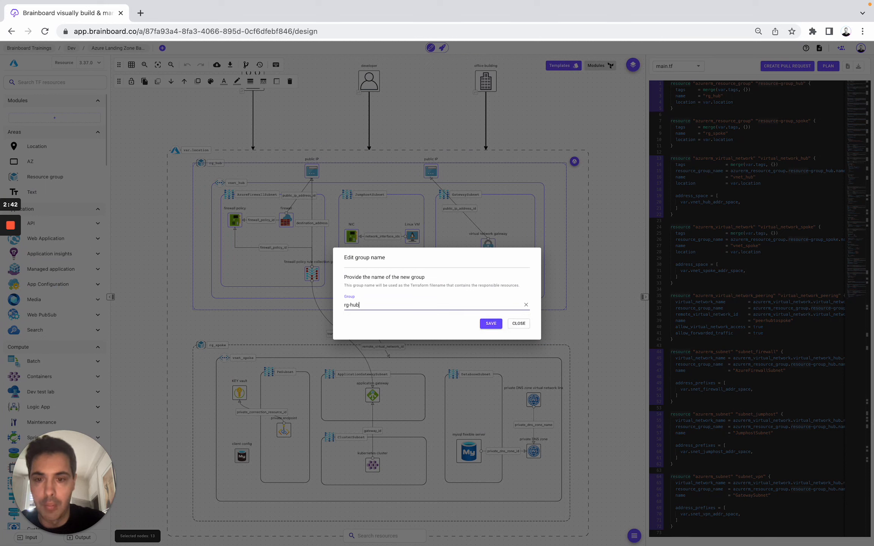
left_click(491, 323)
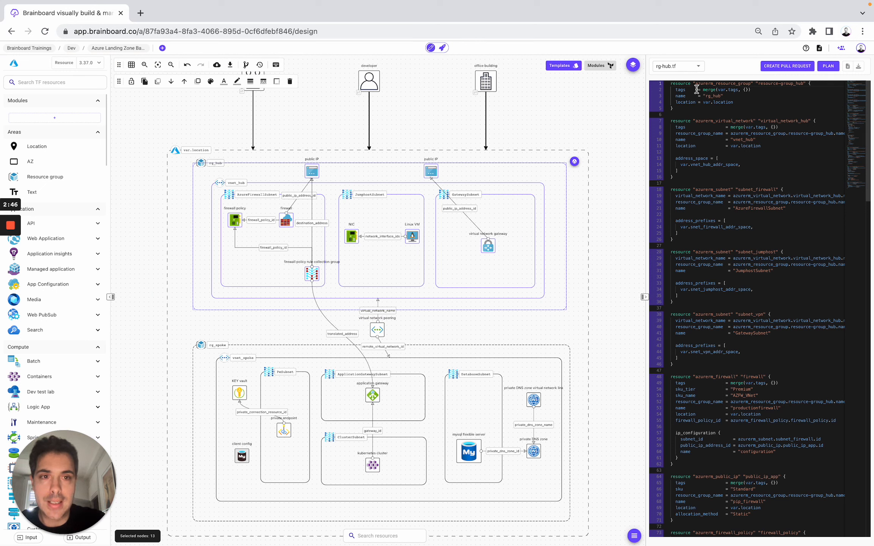
Step: Check the architecture's list of Terraform files, skim the code in rg-hub.tf, and clear the resource selection on the diagram
left_click(683, 71)
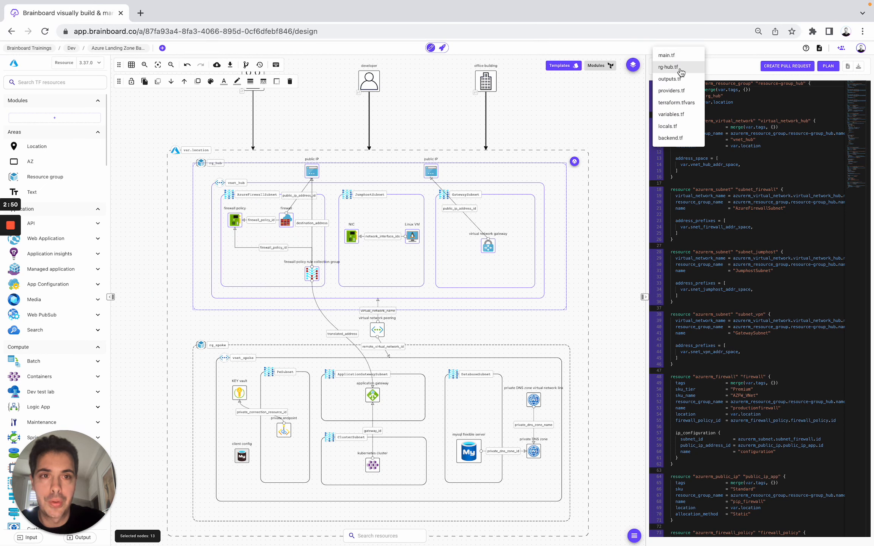
left_click(740, 120)
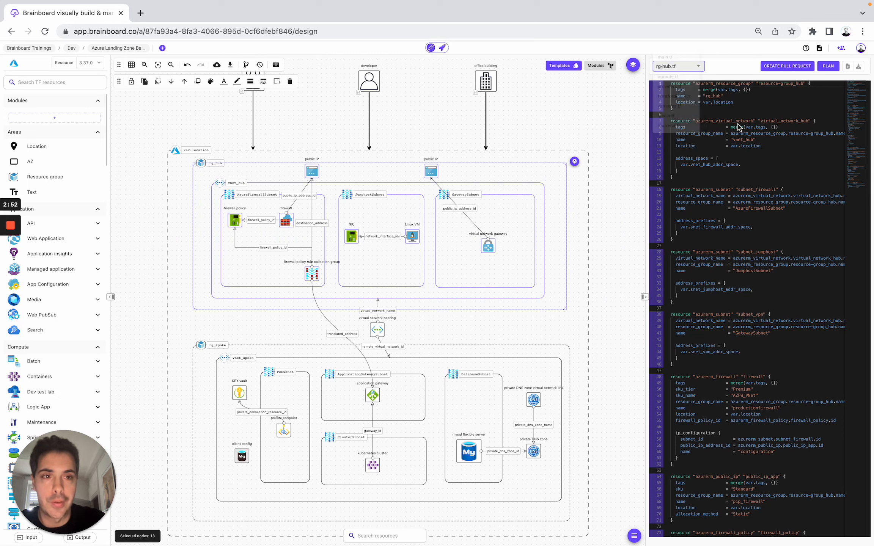
scroll(743, 267, "down", 1)
scroll(744, 268, "down", 5)
scroll(744, 268, "up", 5)
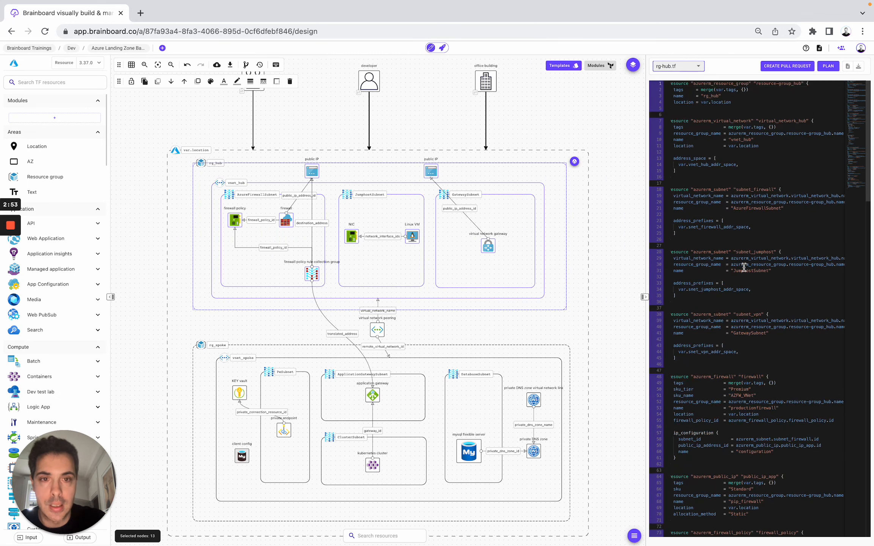
left_click(629, 194)
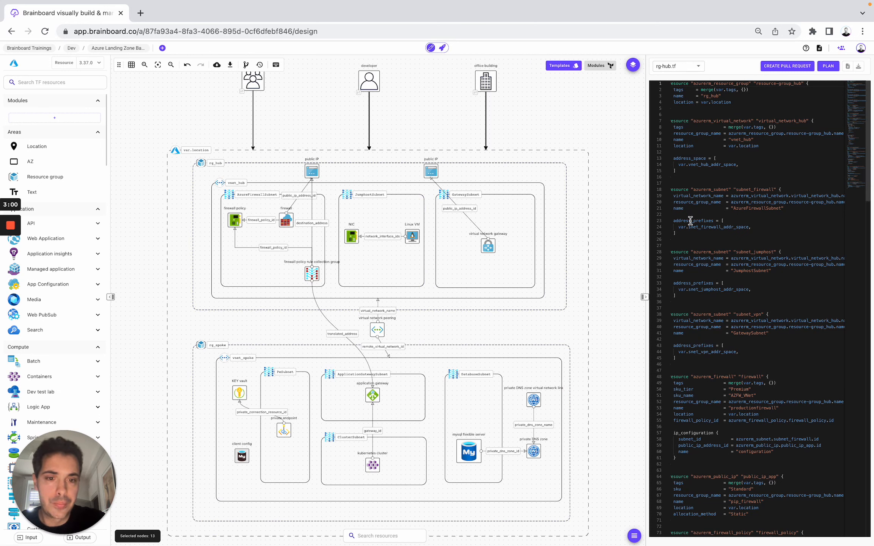
Step: View providers.tf and the editable Terraform and provider configuration block for Microsoft Azure RM, without applying any customization
left_click(684, 67)
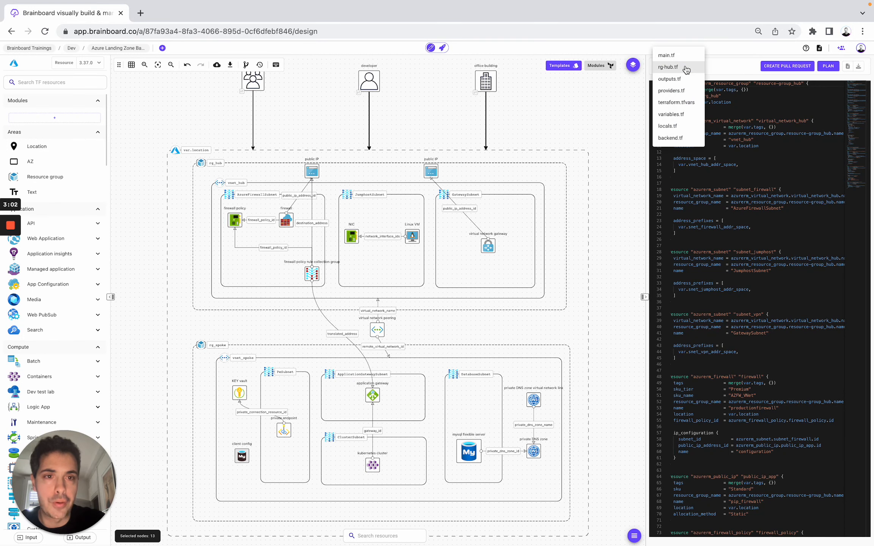
left_click(681, 90)
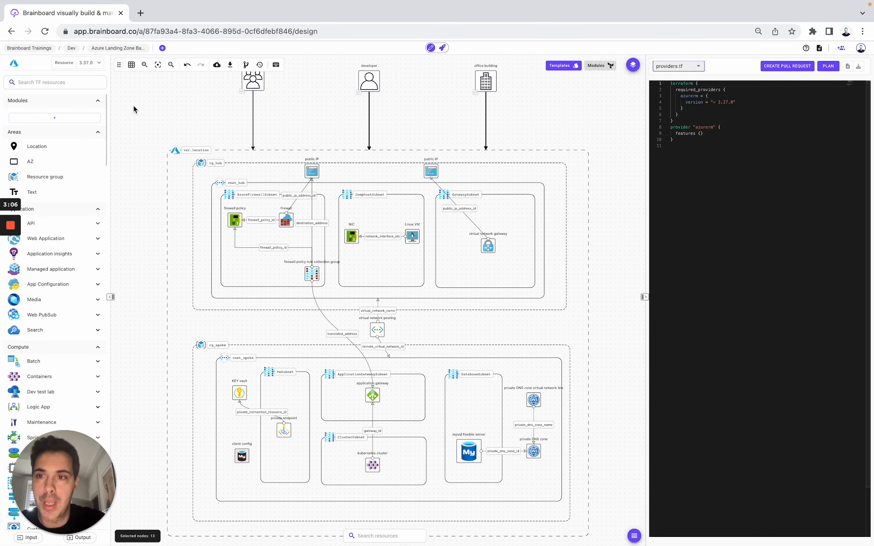
left_click(14, 66)
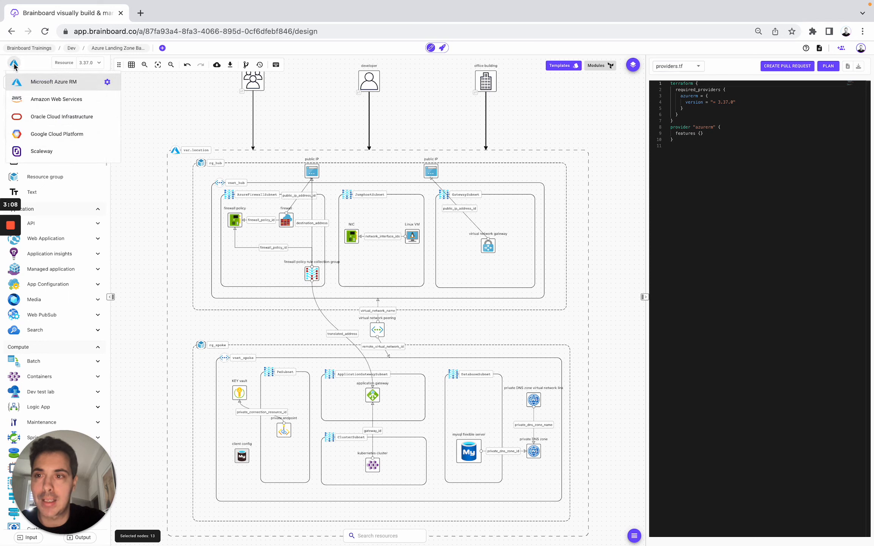
left_click(108, 83)
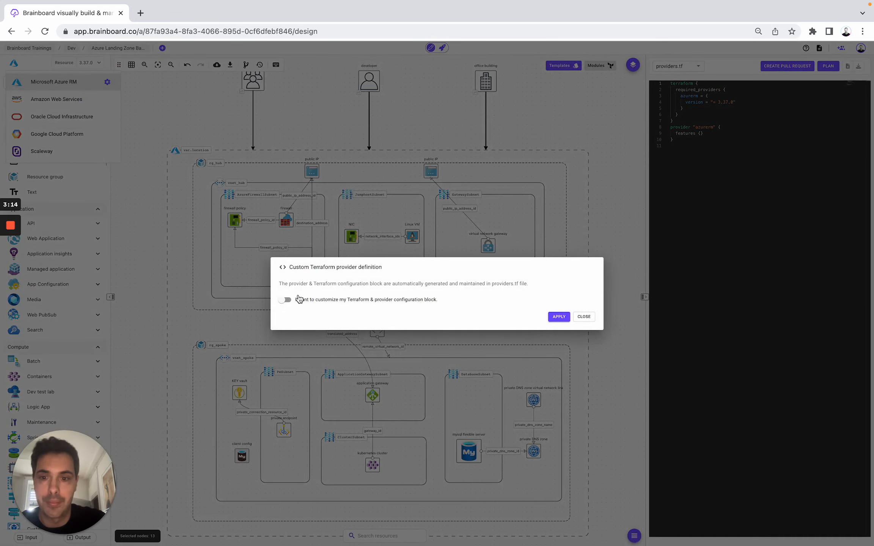
left_click(285, 299)
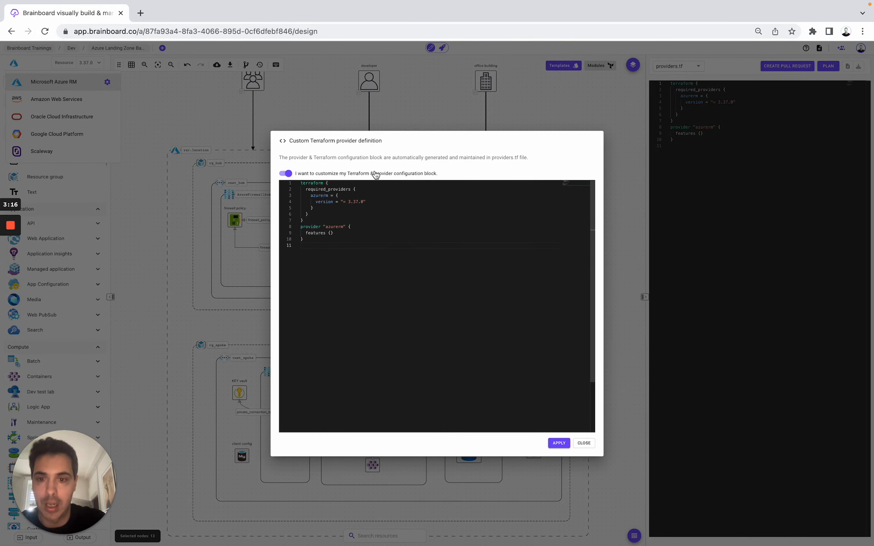
left_click(578, 98)
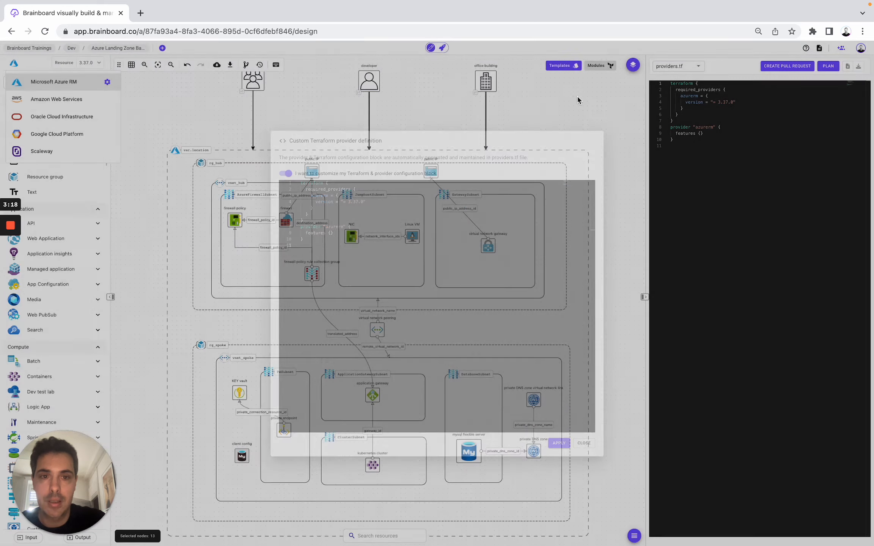
Step: Open variables.tf to view the architecture's Terraform variable definitions
left_click(674, 66)
left_click(674, 67)
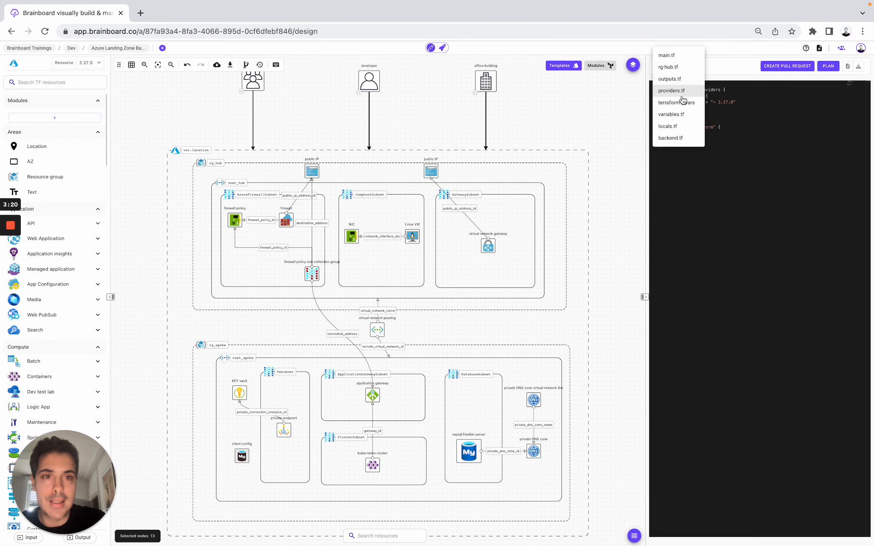
left_click(679, 114)
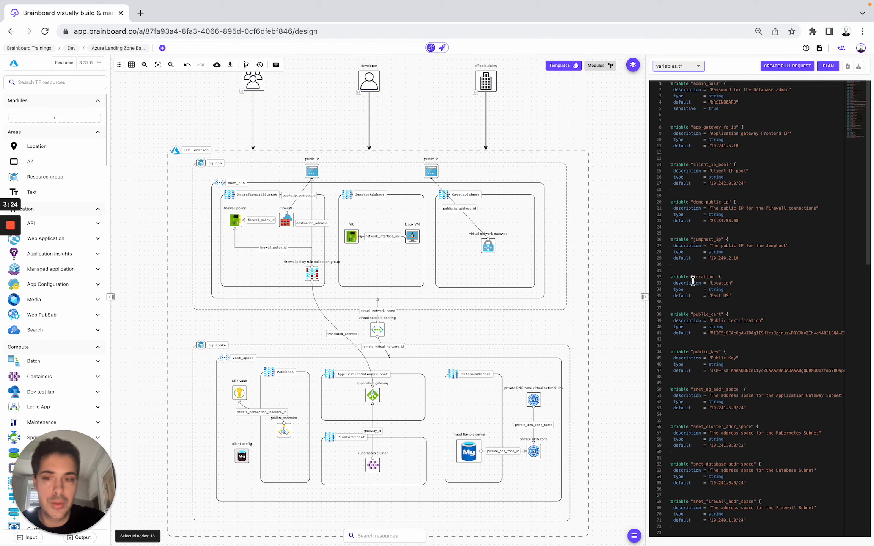
left_click_drag(85, 457, 174, 449)
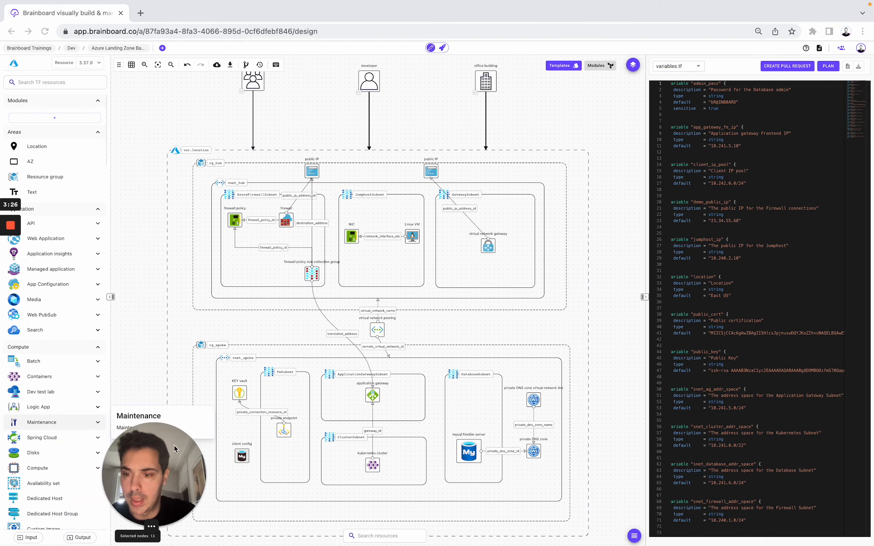
Step: Open the Variables & locals manager and examine the Organization, Project, Environment and Architecture variable scopes
left_click(28, 537)
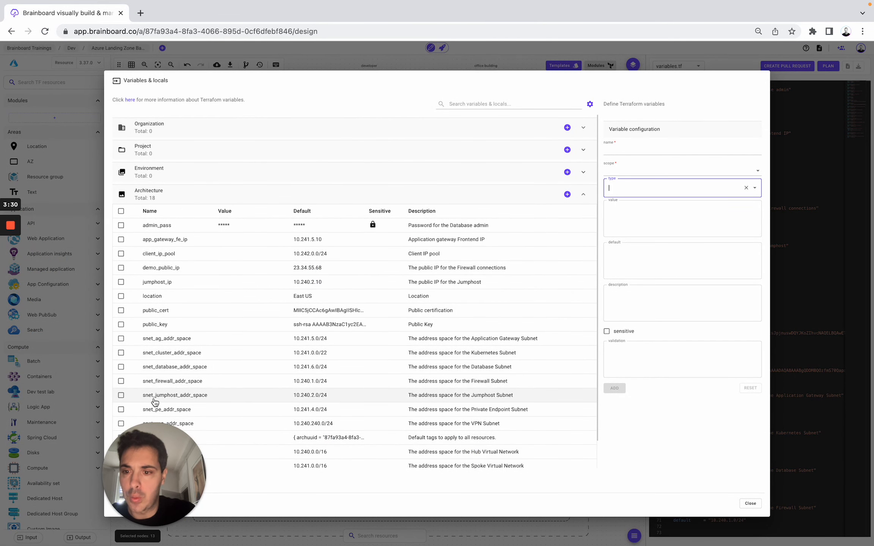
left_click_drag(156, 450, 66, 450)
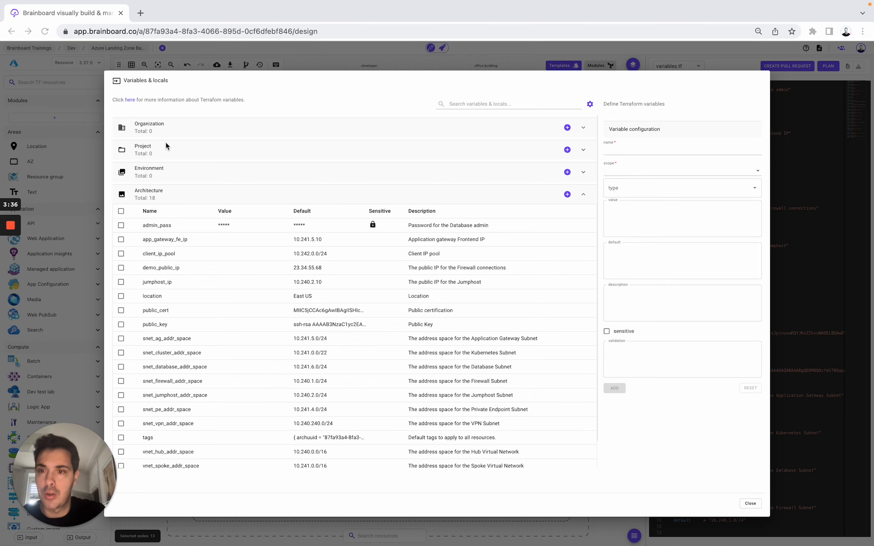
left_click(152, 127)
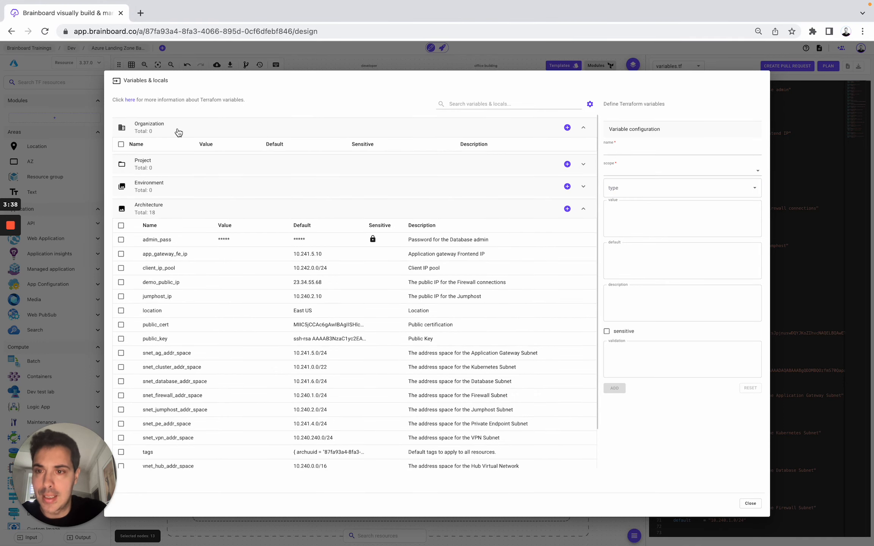
left_click(170, 166)
left_click(165, 199)
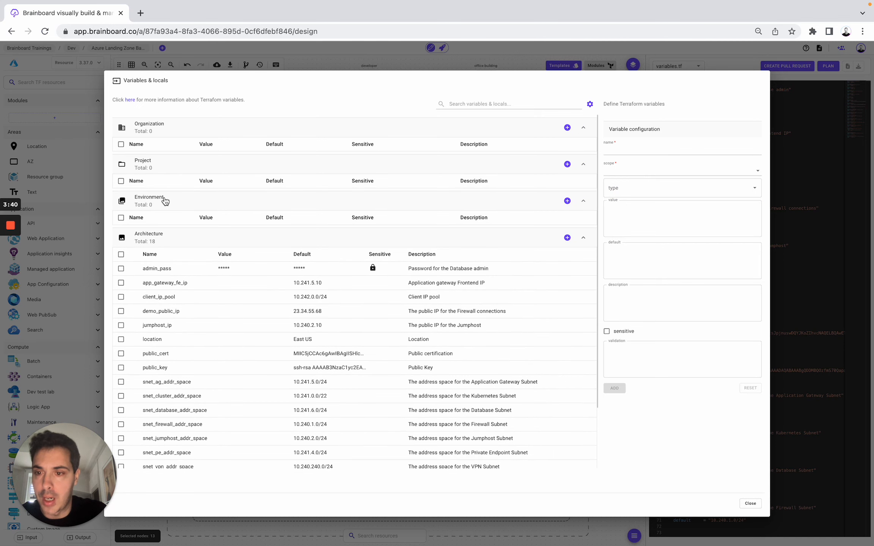
scroll(196, 299, "down", 2)
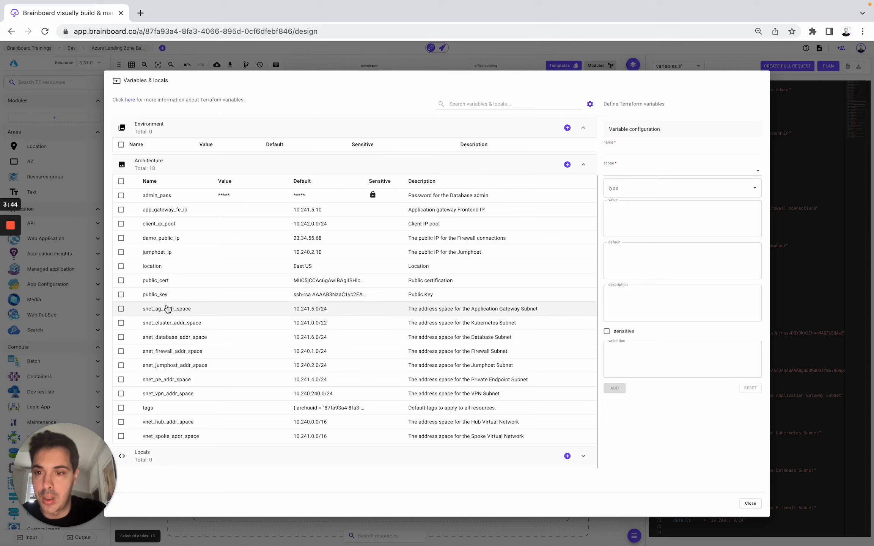
Step: Inspect the configuration of the public_key variable, including its available types, and of app_gateway_fe_ip, and close the variables manager without updating
left_click(159, 295)
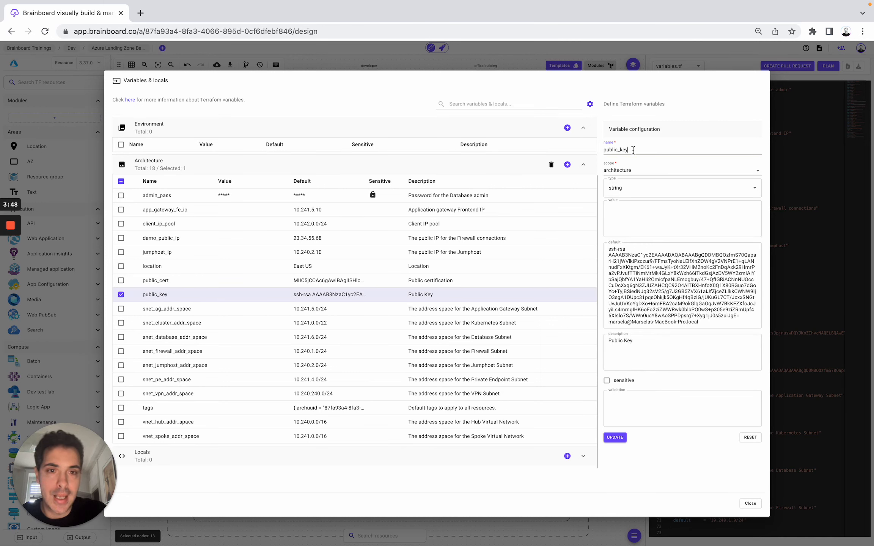
left_click(630, 190)
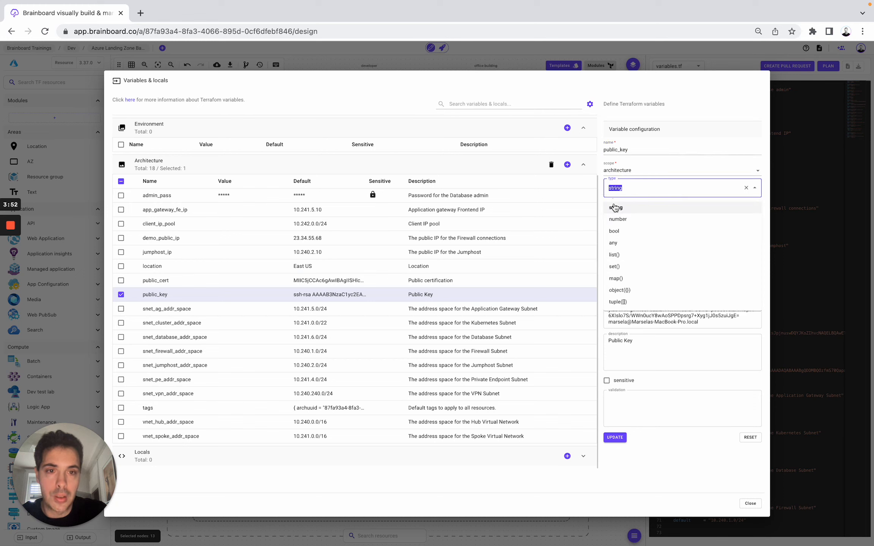
left_click(601, 228)
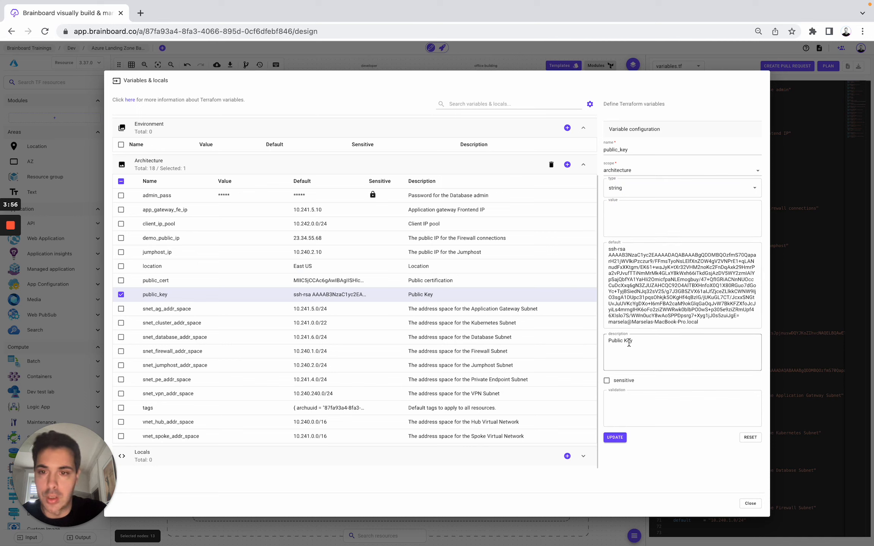
left_click(177, 212)
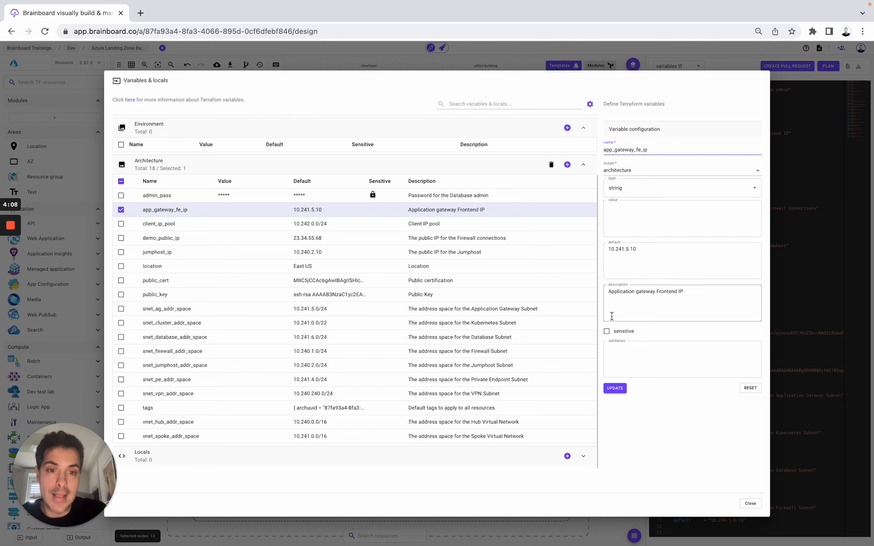
left_click(812, 229)
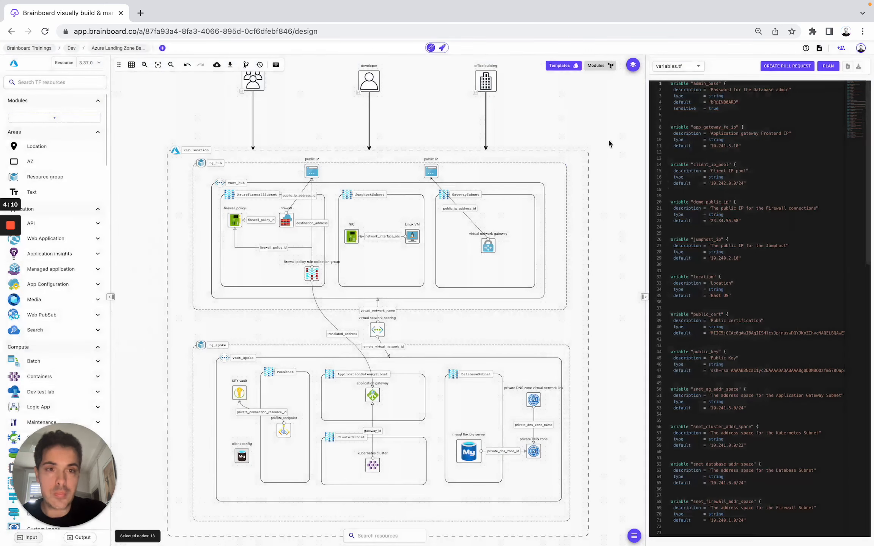
Step: View backend.tf and examine the editable Terraform remote backend options in the data settings without applying changes, returning to the design
left_click(678, 66)
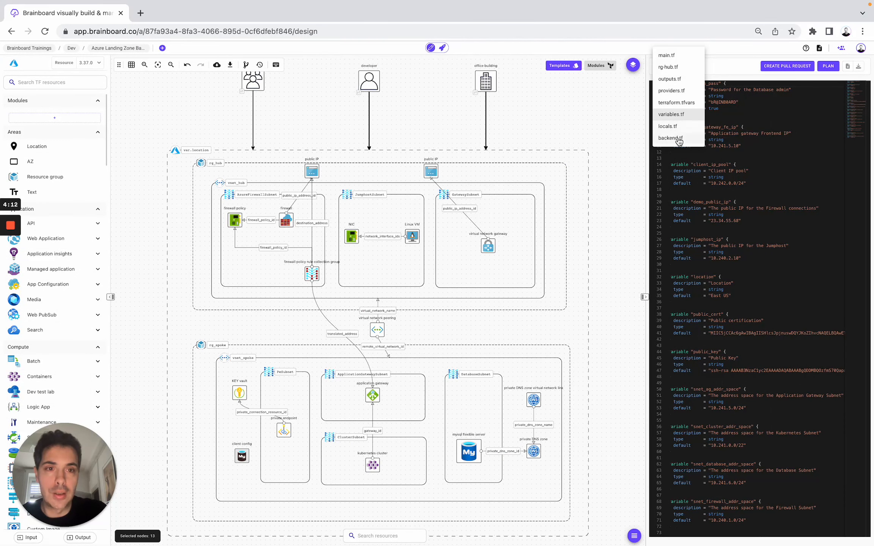
left_click(678, 140)
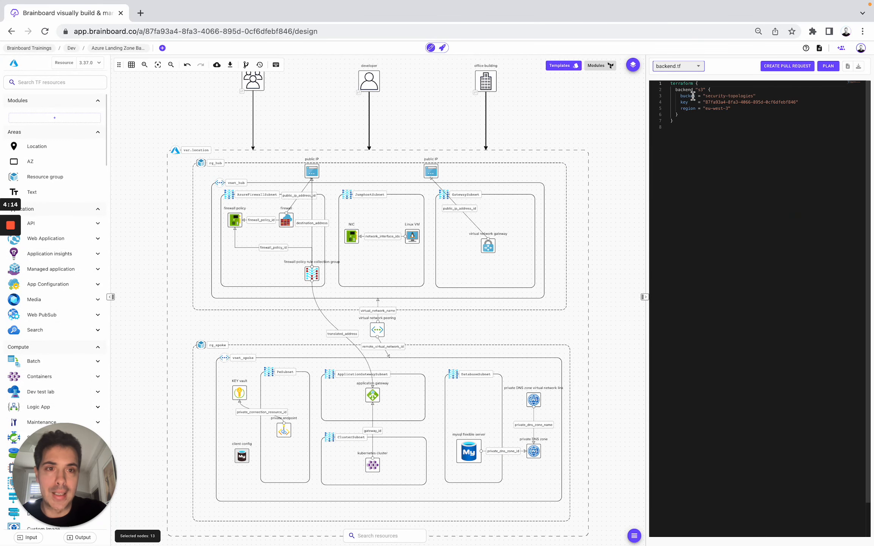
left_click(861, 48)
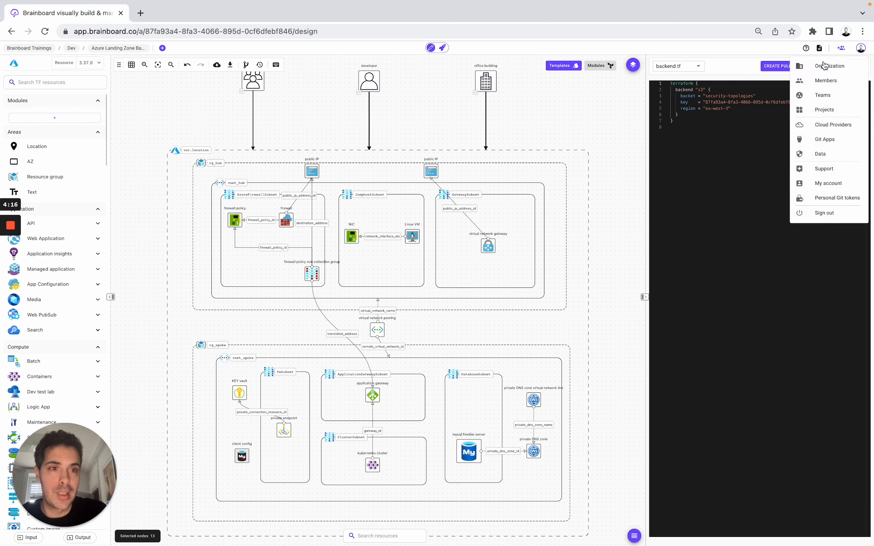
left_click(819, 154)
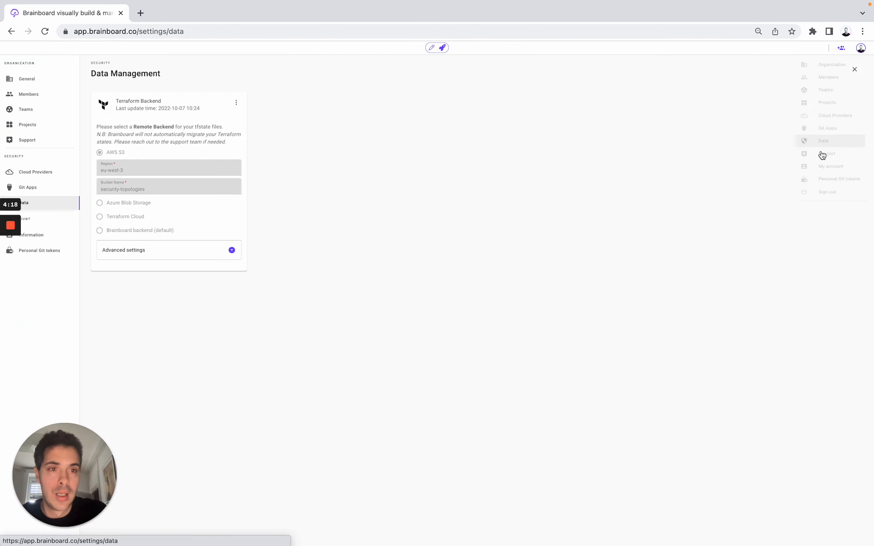
left_click(236, 103)
left_click(246, 101)
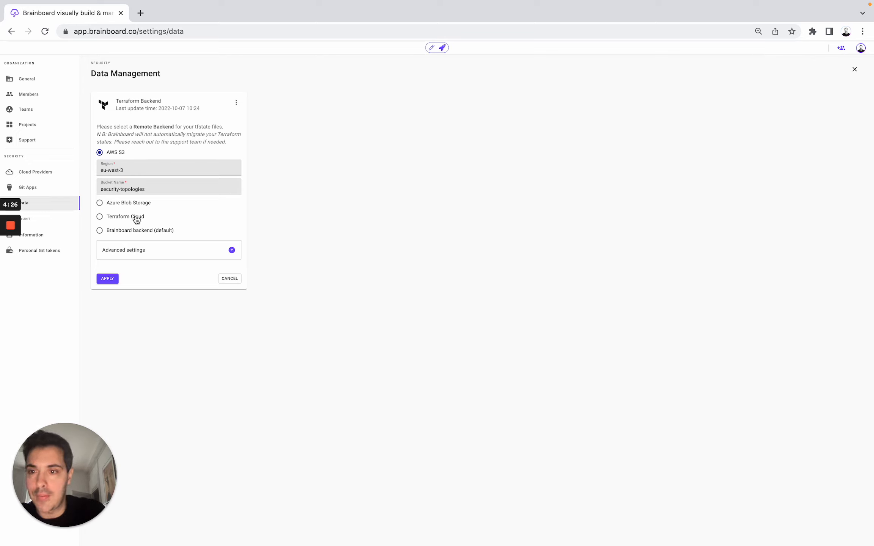
left_click(432, 49)
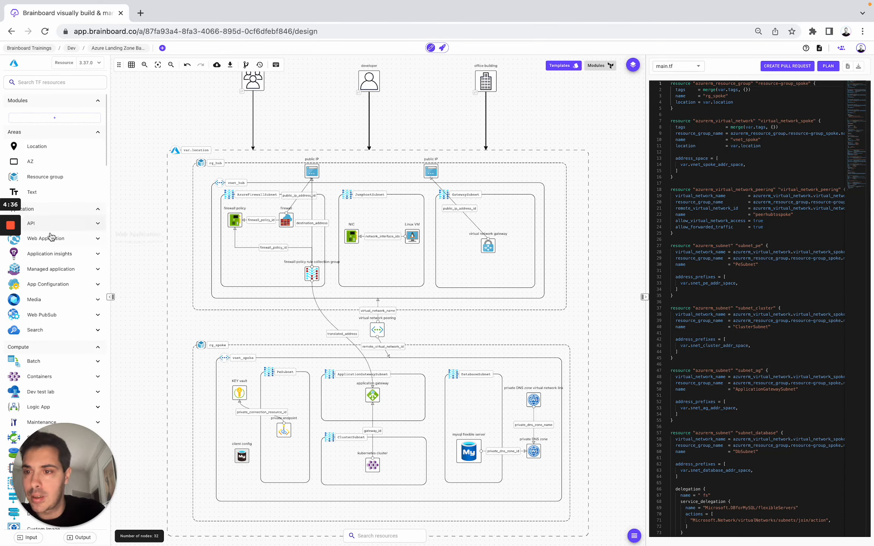
Step: Try adding an API management resource inside the hub's JumphostSubnet, view its required parameters, and delete it from the design
scroll(51, 236, "down", 5)
scroll(51, 236, "down", 20)
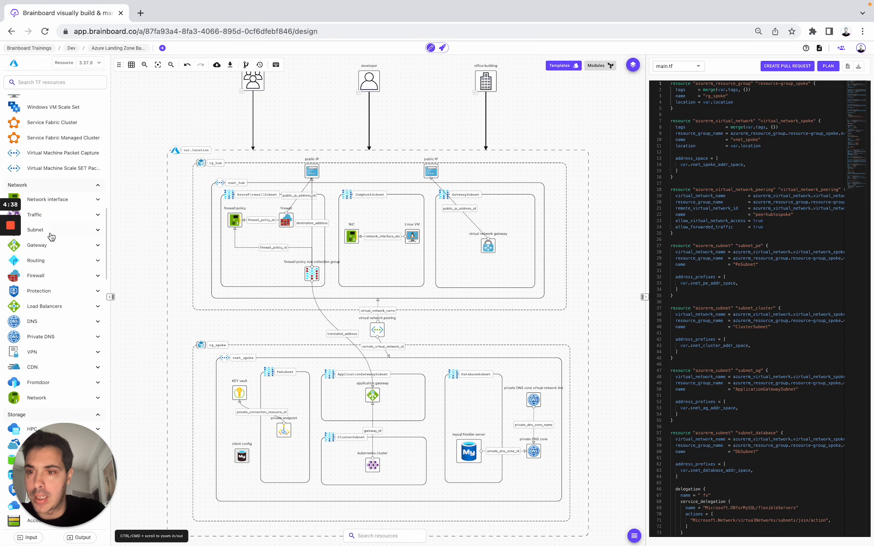
scroll(51, 235, "up", 20)
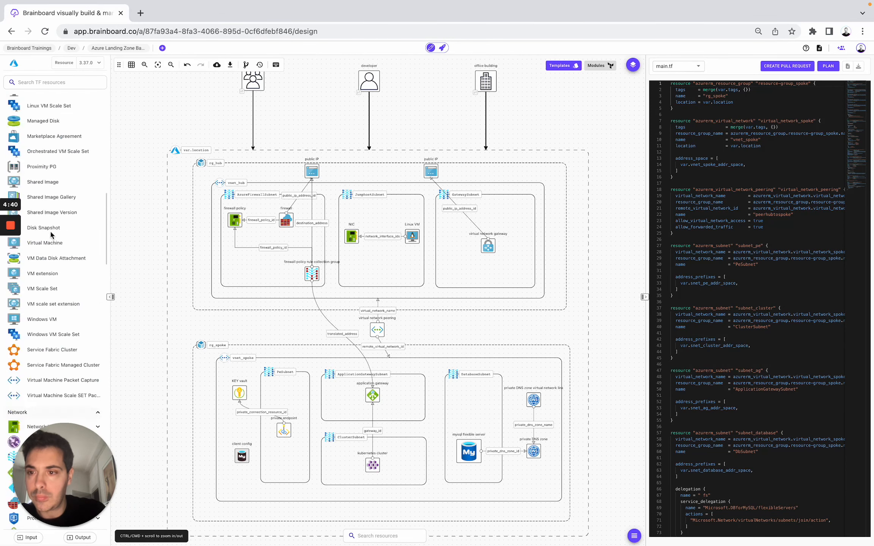
left_click(58, 227)
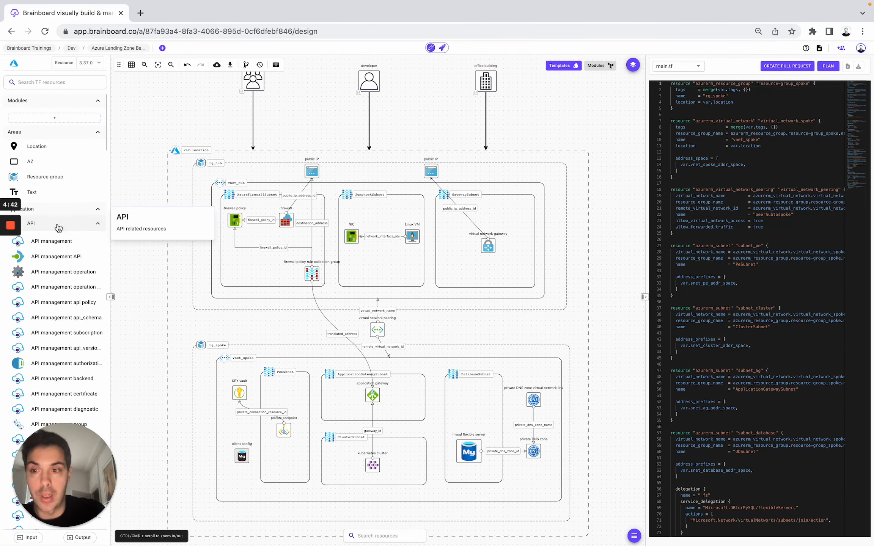
left_click_drag(60, 242, 369, 204)
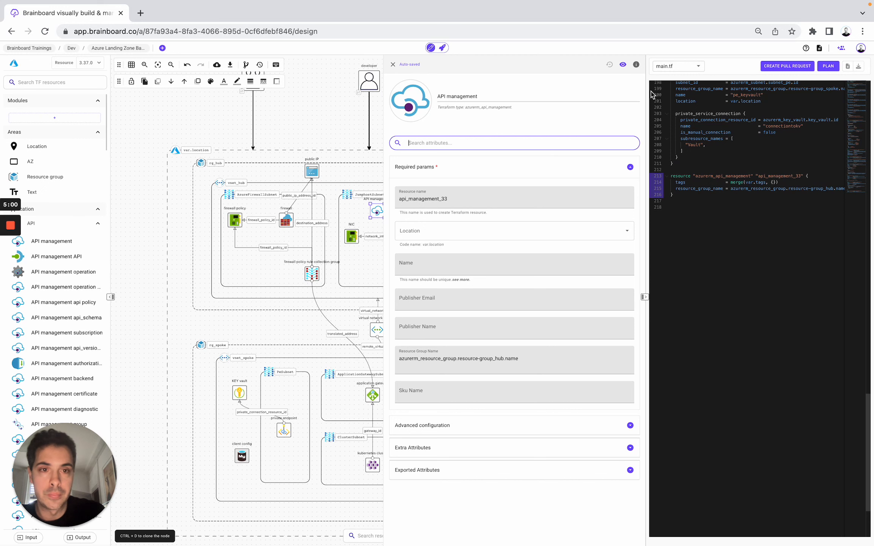
left_click(392, 68)
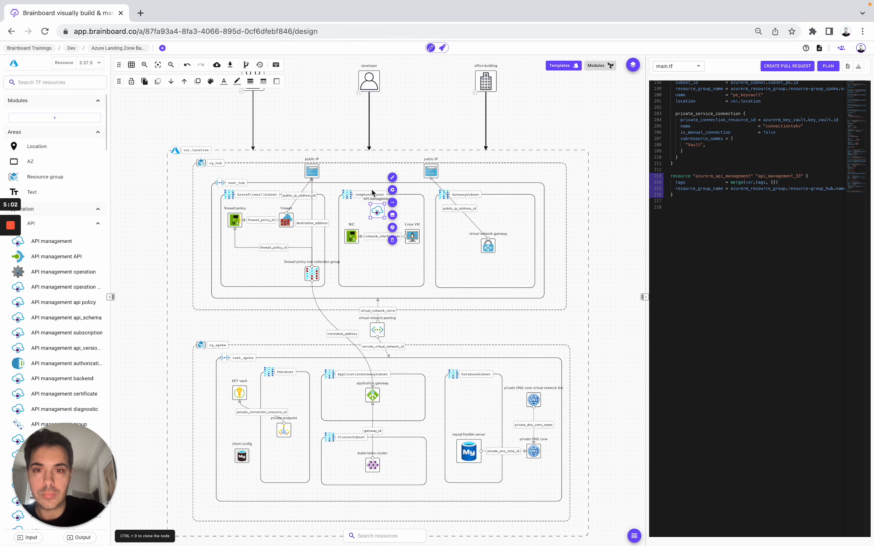
key("Delete")
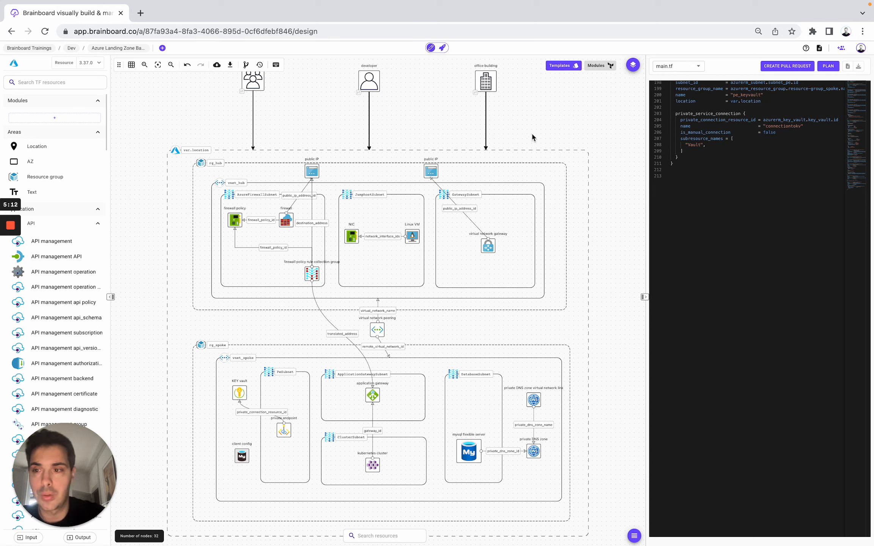
scroll(726, 159, "up", 15)
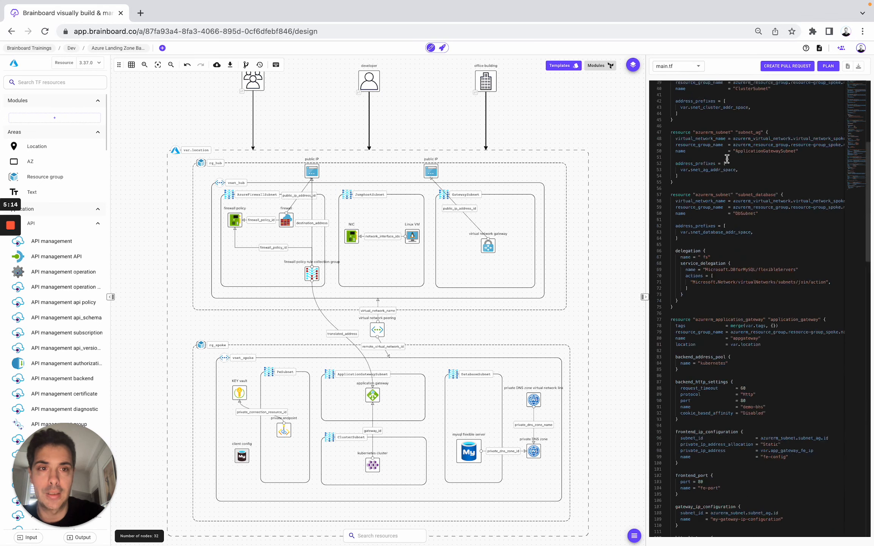
scroll(726, 159, "up", 4)
left_click(678, 66)
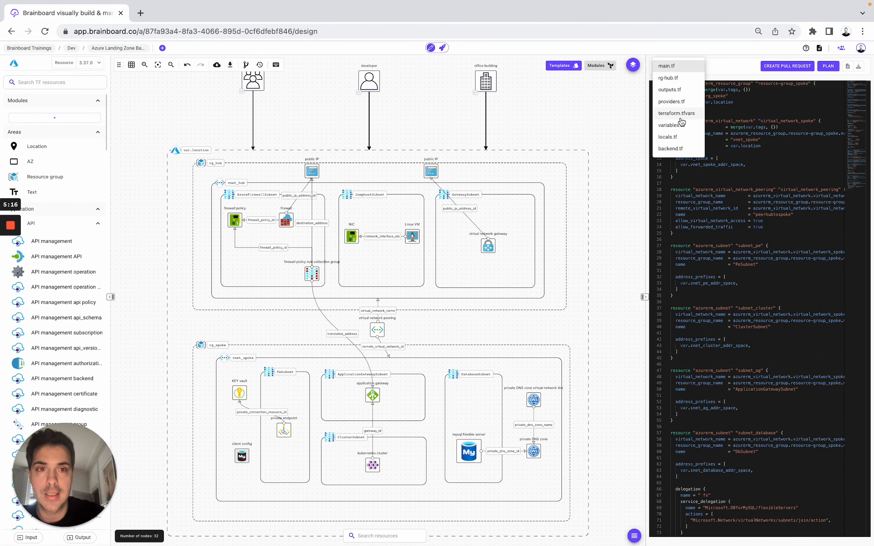
left_click(589, 121)
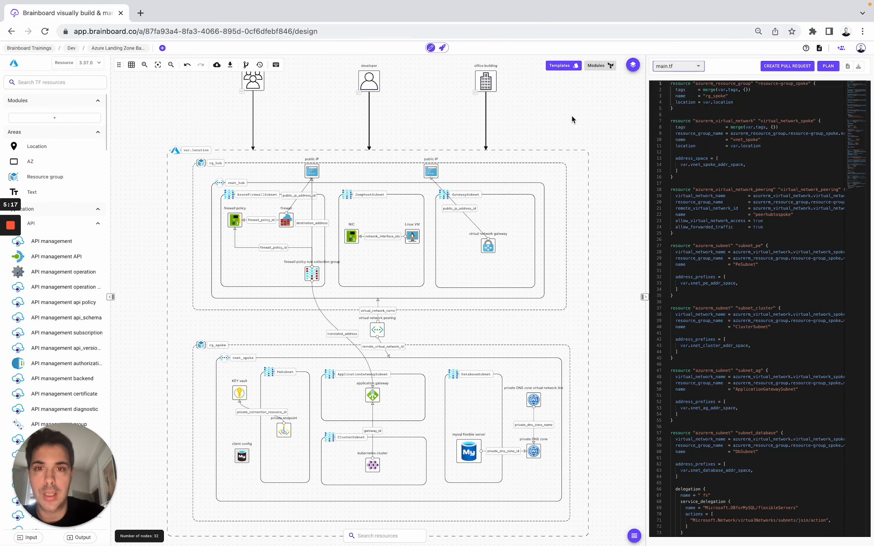
Step: Go to the architecture's deployment area, view One Action, and examine the task types available in the CI/CD Designer
left_click(443, 49)
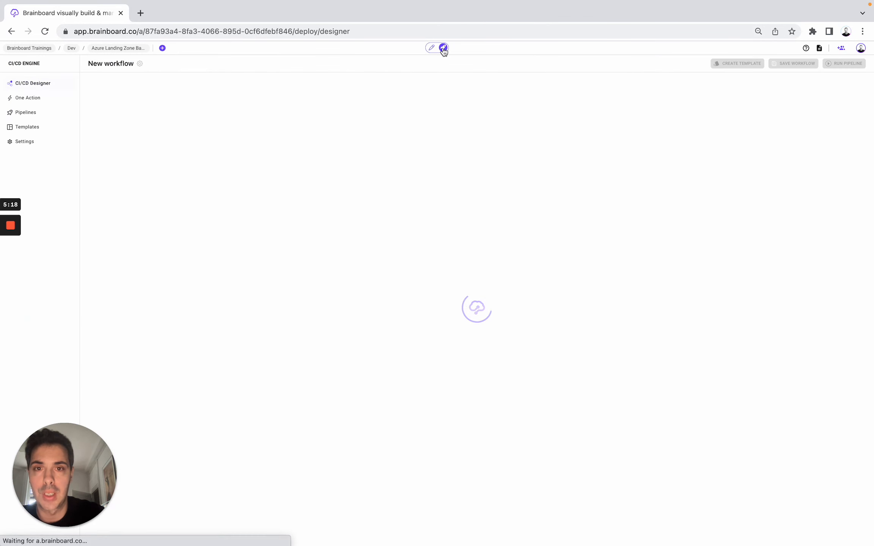
left_click(47, 99)
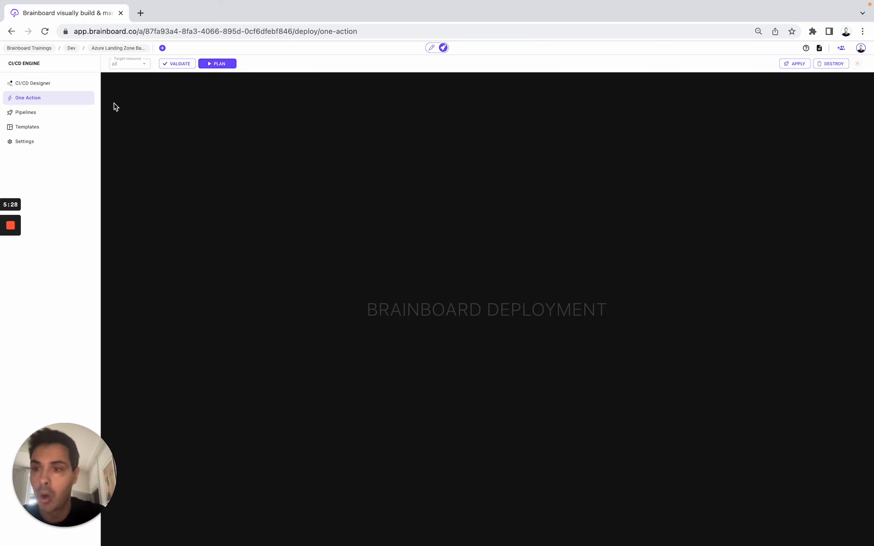
left_click(36, 88)
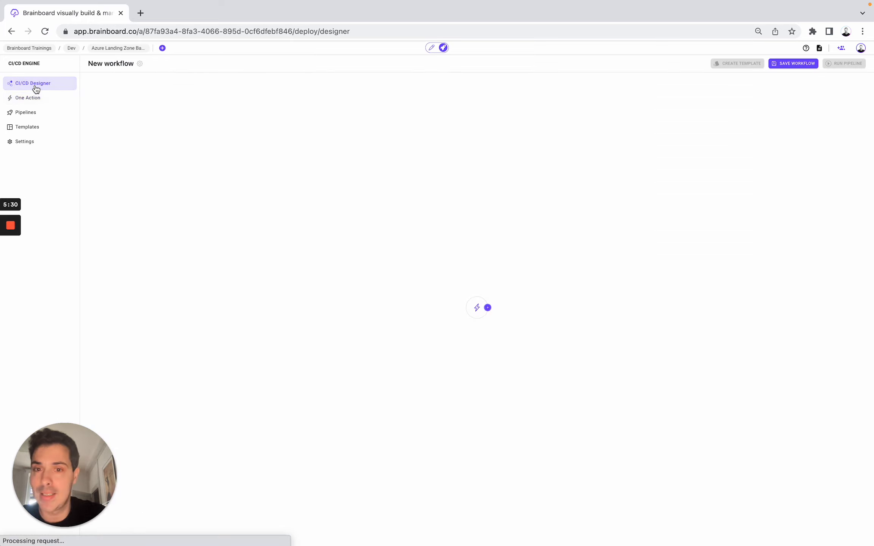
left_click(488, 307)
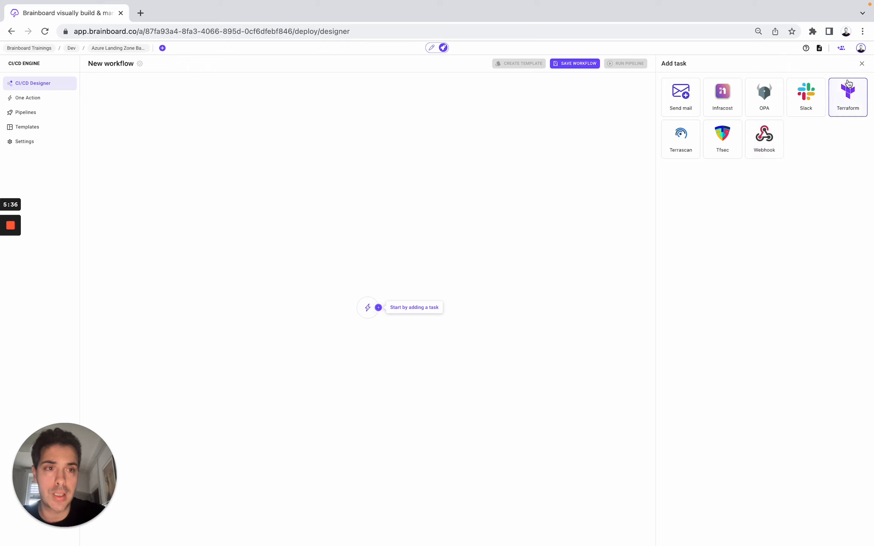
Step: View the Cloud Providers settings and the new-credential form for Microsoft Azure RM without submitting a credential
left_click(860, 49)
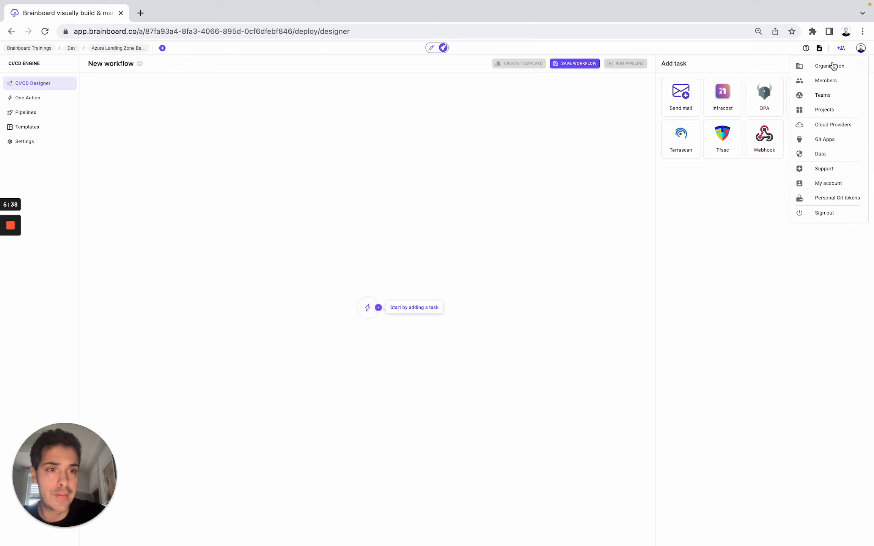
left_click(831, 126)
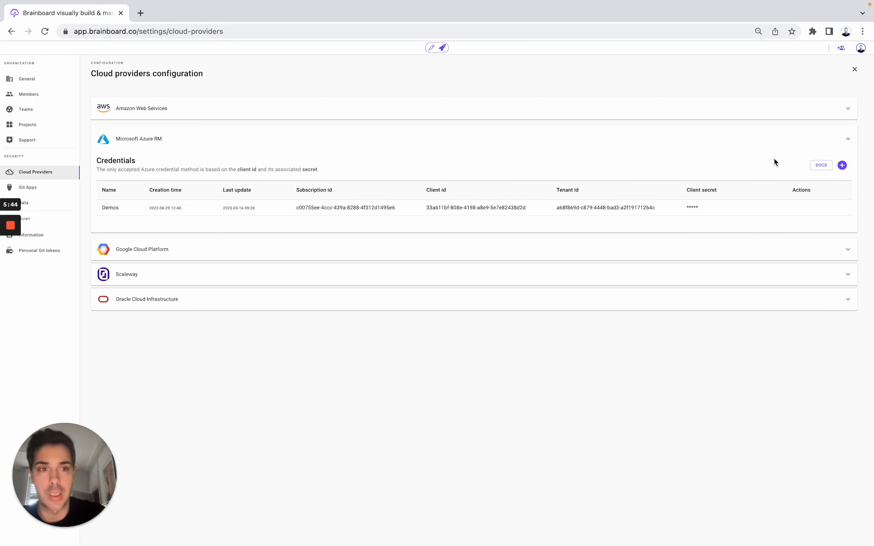
left_click(842, 165)
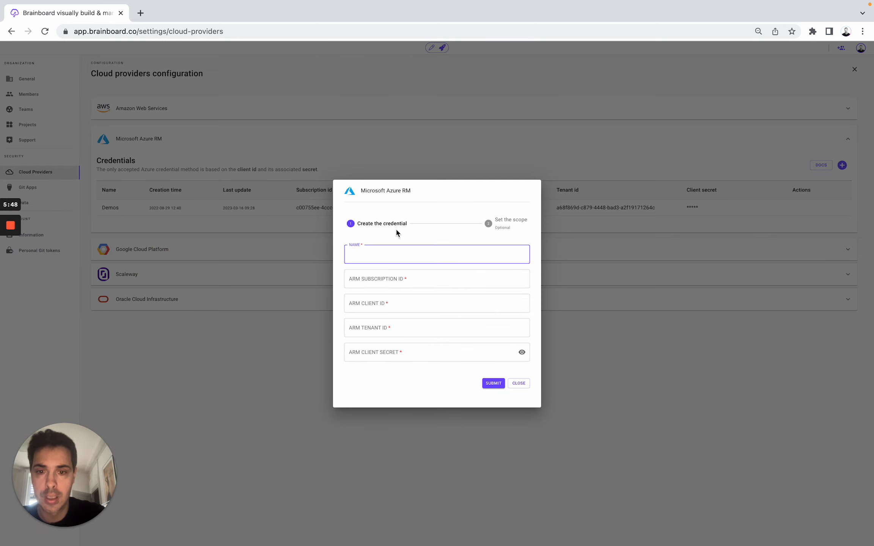
left_click(463, 81)
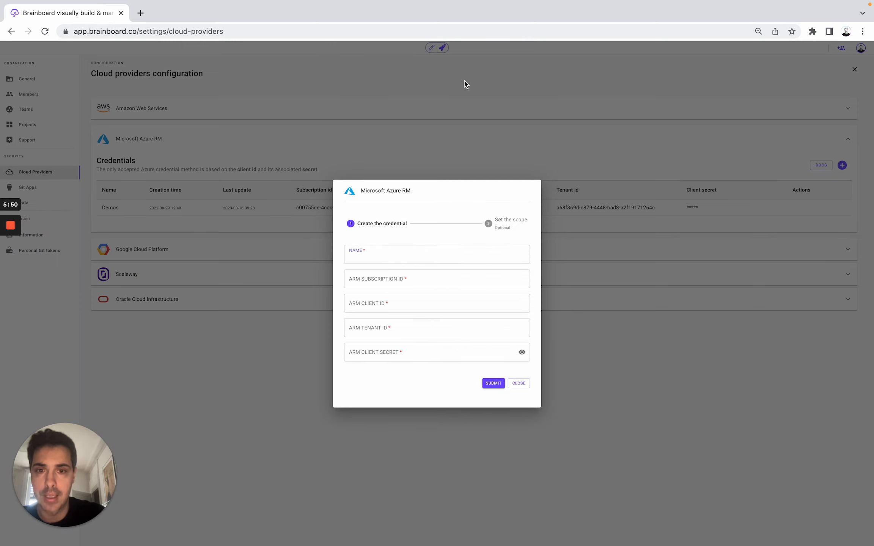
Step: In the CI/CD Designer, add a Terraform task with the validate command to the new workflow and name it Terraform Validate
left_click(442, 49)
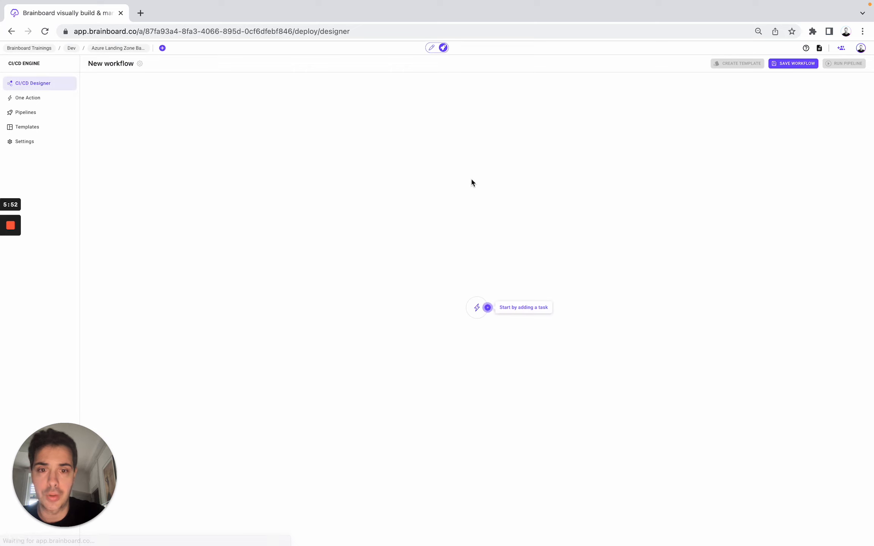
left_click(488, 308)
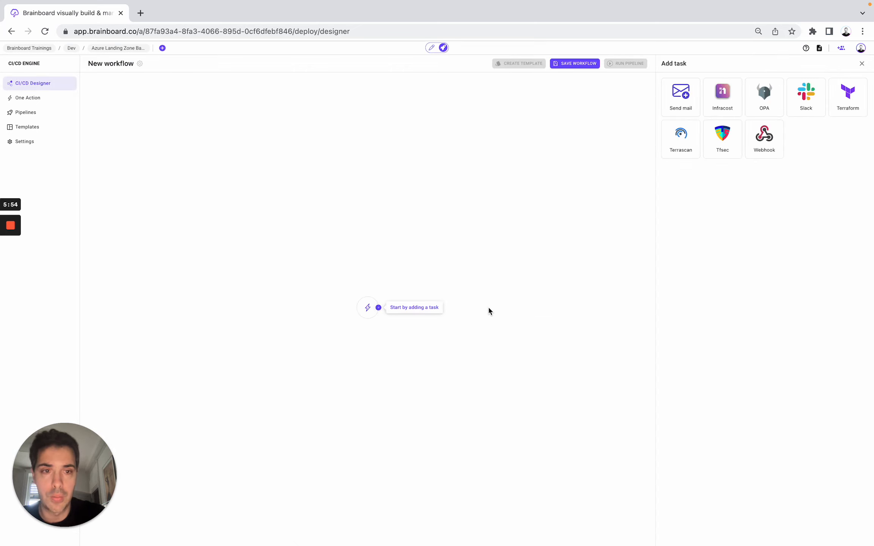
left_click(847, 94)
left_click(690, 125)
left_click(685, 142)
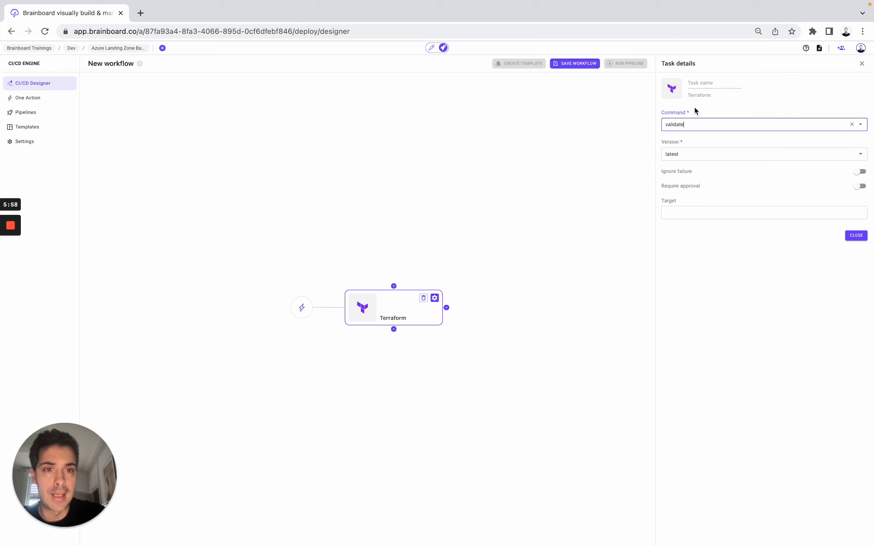
left_click(700, 83)
type("Terraform Validate")
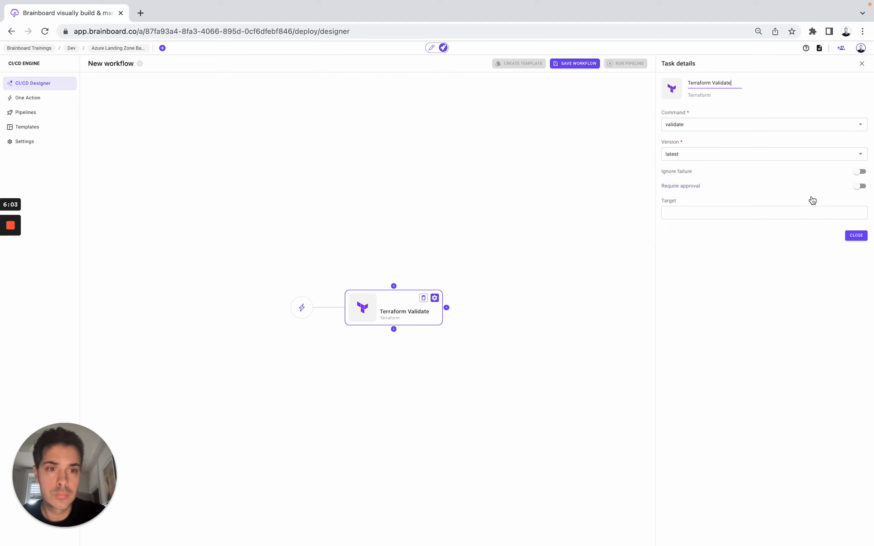
left_click(855, 235)
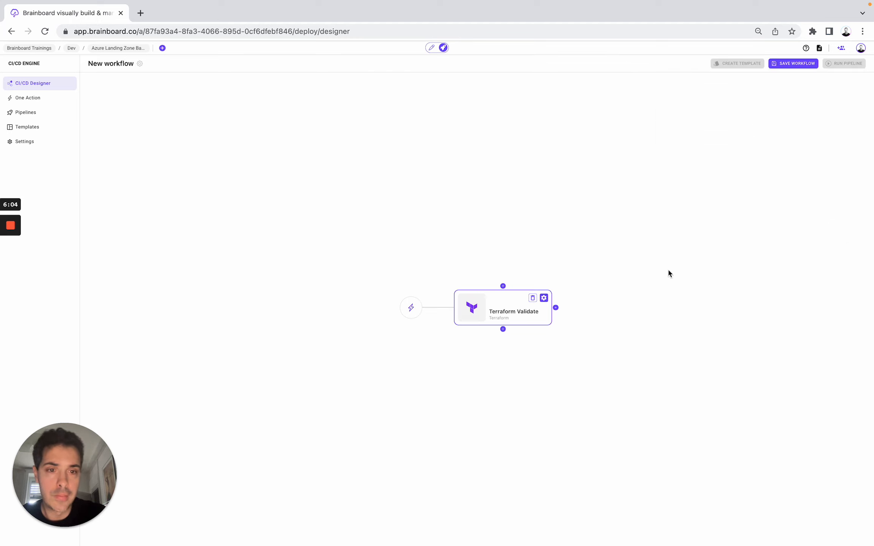
Step: Add a Terraform task with the plan command after Terraform Validate and name it Terraform Plan
left_click(556, 308)
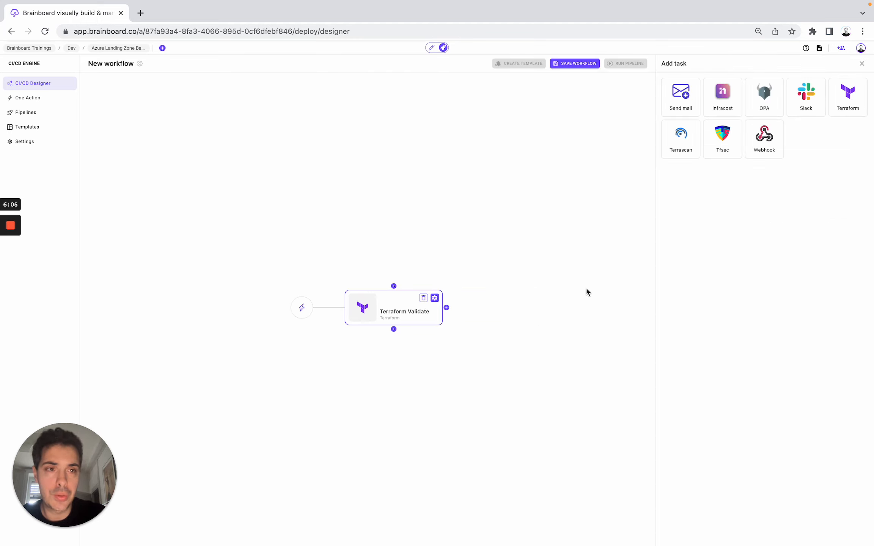
left_click(853, 105)
type("Terr")
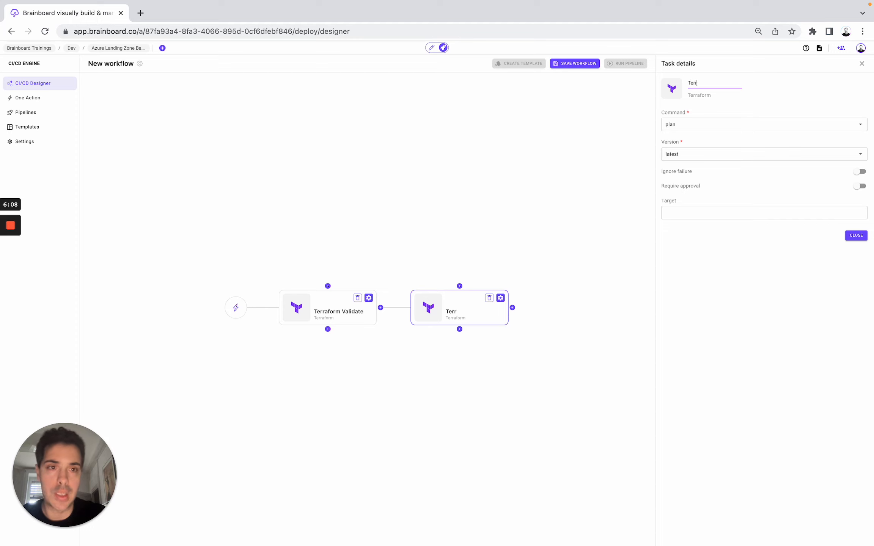
type("aform Plan")
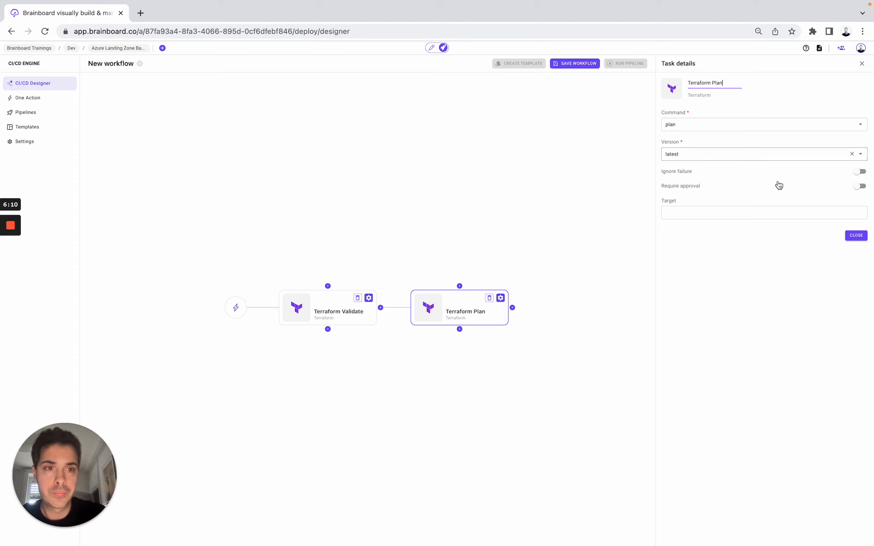